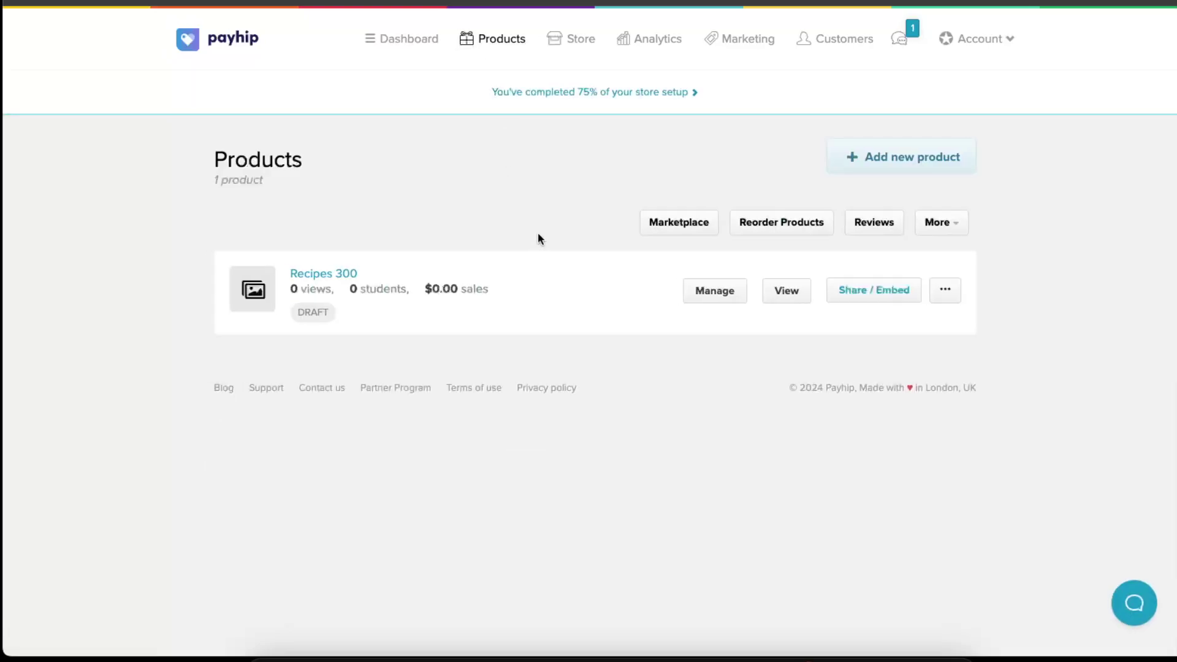
Start a new digital product and upload Purple 3D Dream Journal Cover.pdf as its product file
click(887, 163)
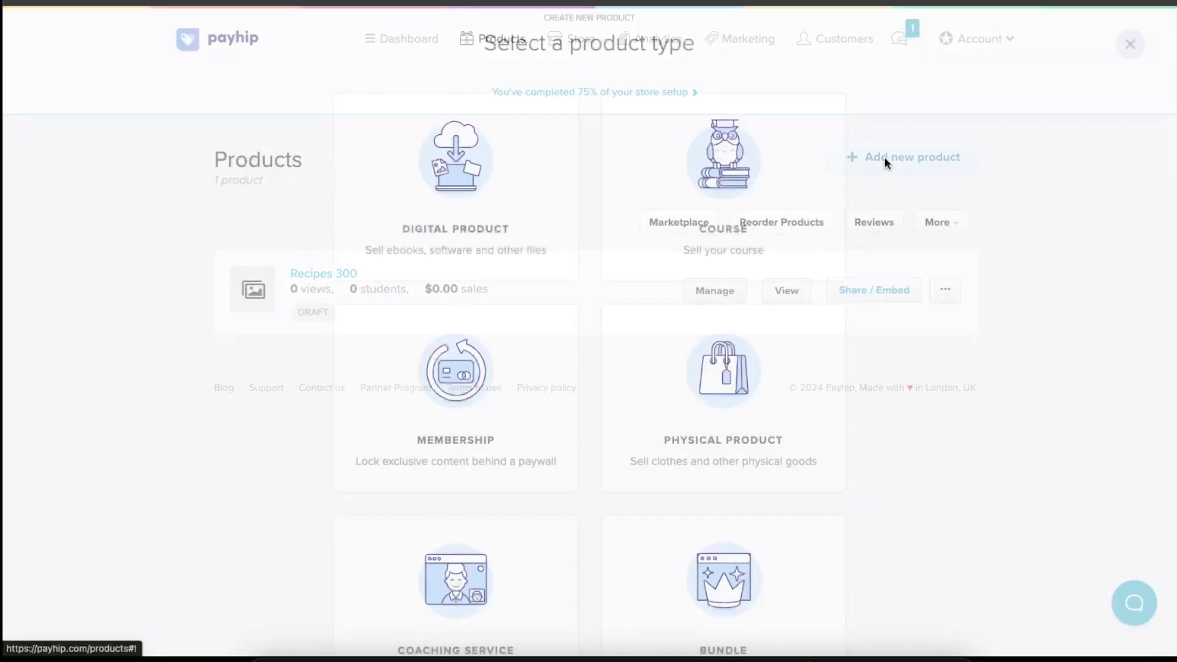
scroll(891, 227, down, 2)
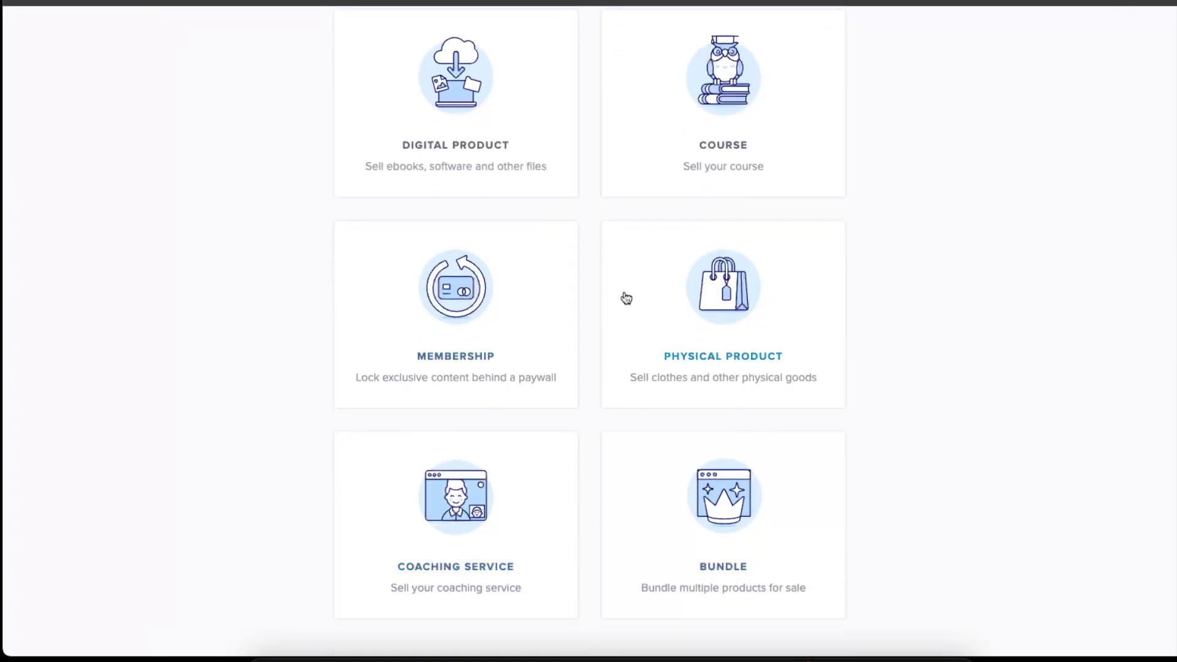
scroll(746, 445, up, 2)
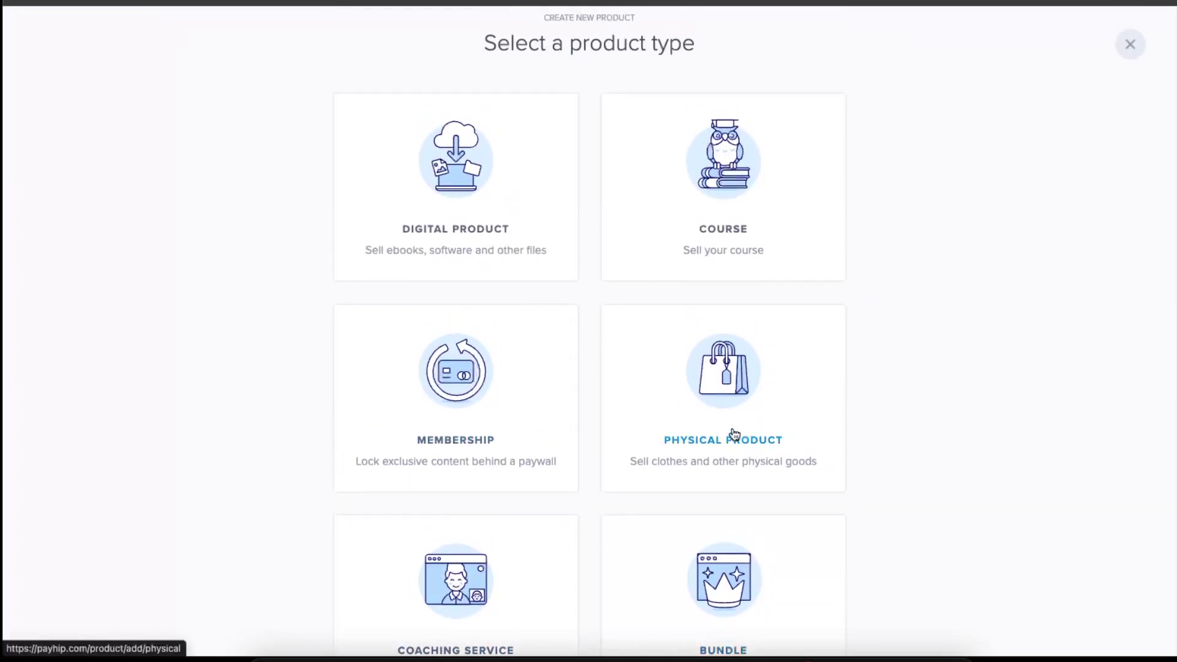
click(494, 228)
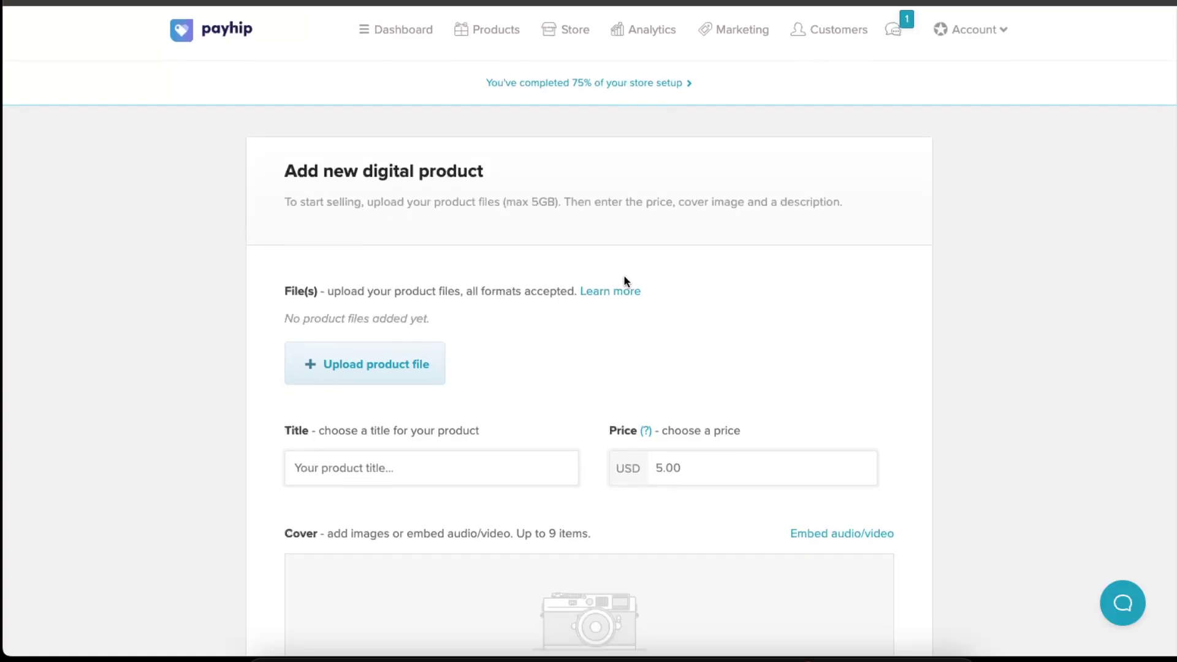
scroll(624, 282, down, 3)
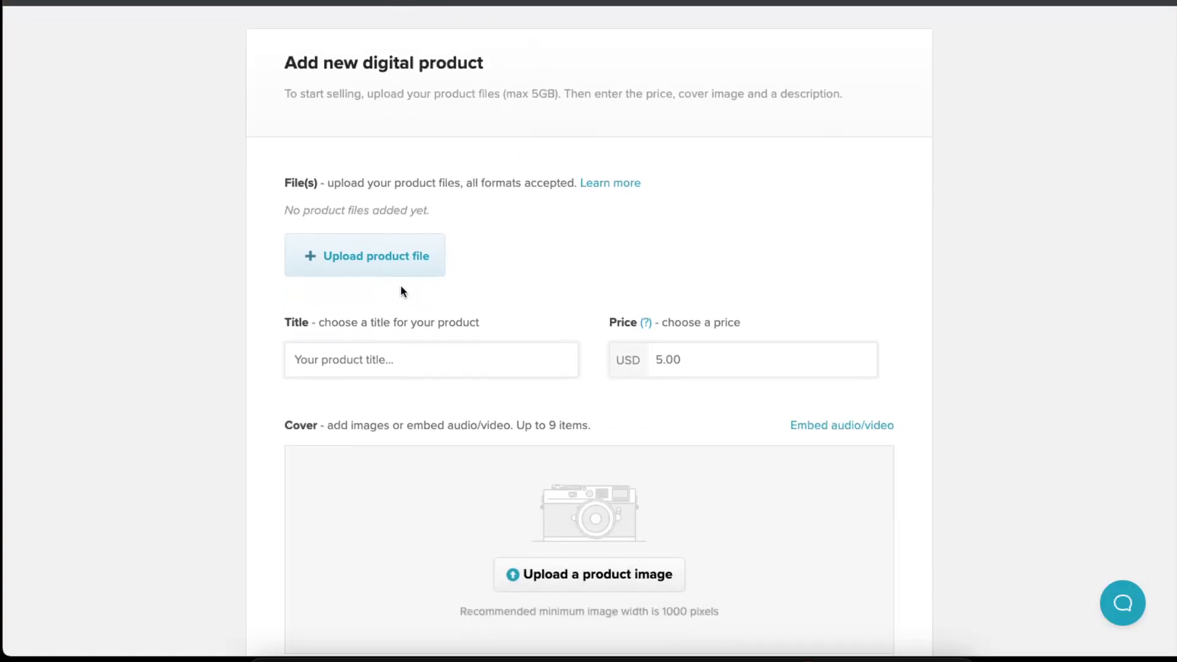
click(339, 263)
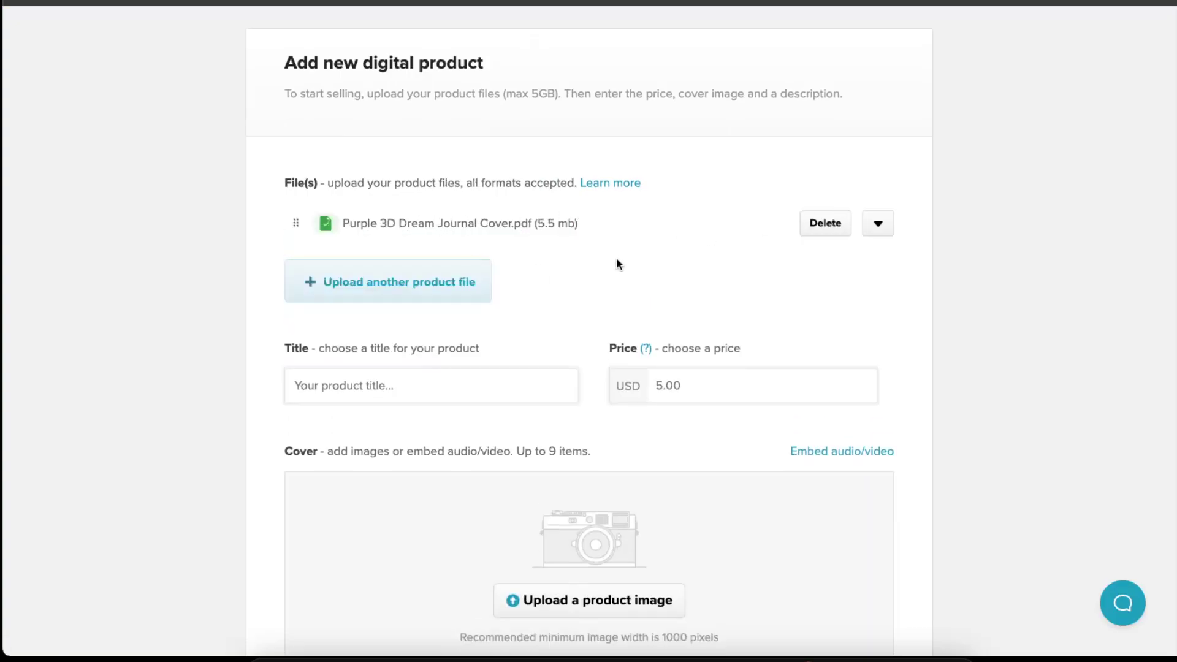
Enter "dream journal" as the title of the digital product
scroll(623, 256, down, 1)
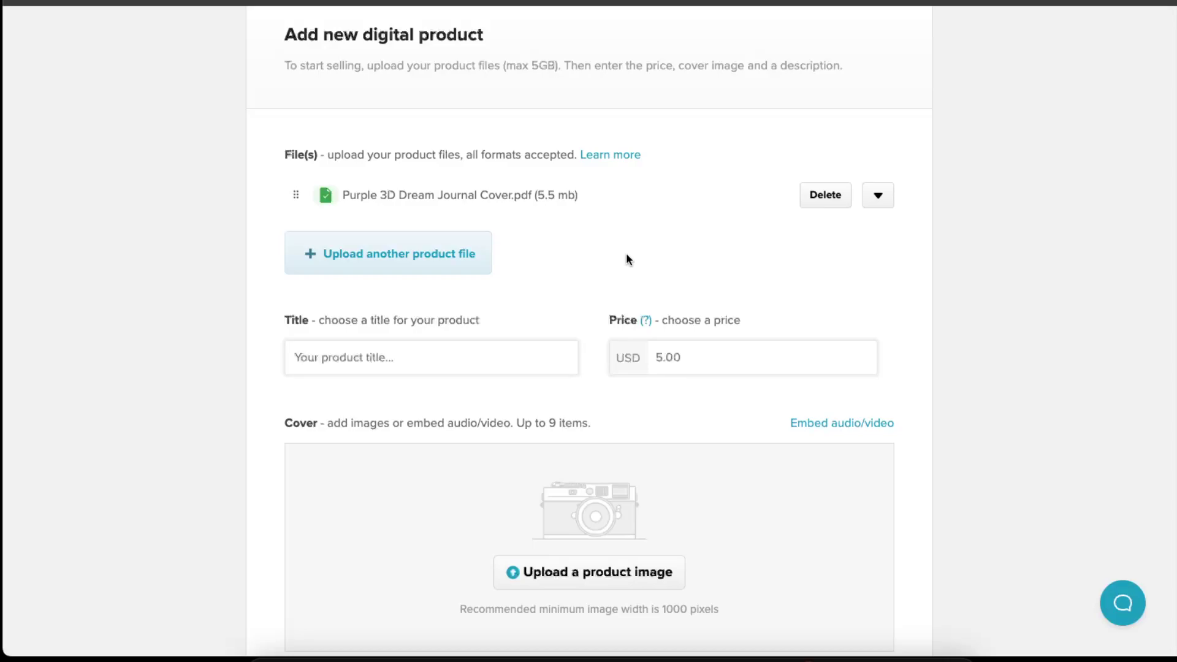
scroll(626, 252, down, 1)
scroll(523, 262, down, 1)
click(384, 298)
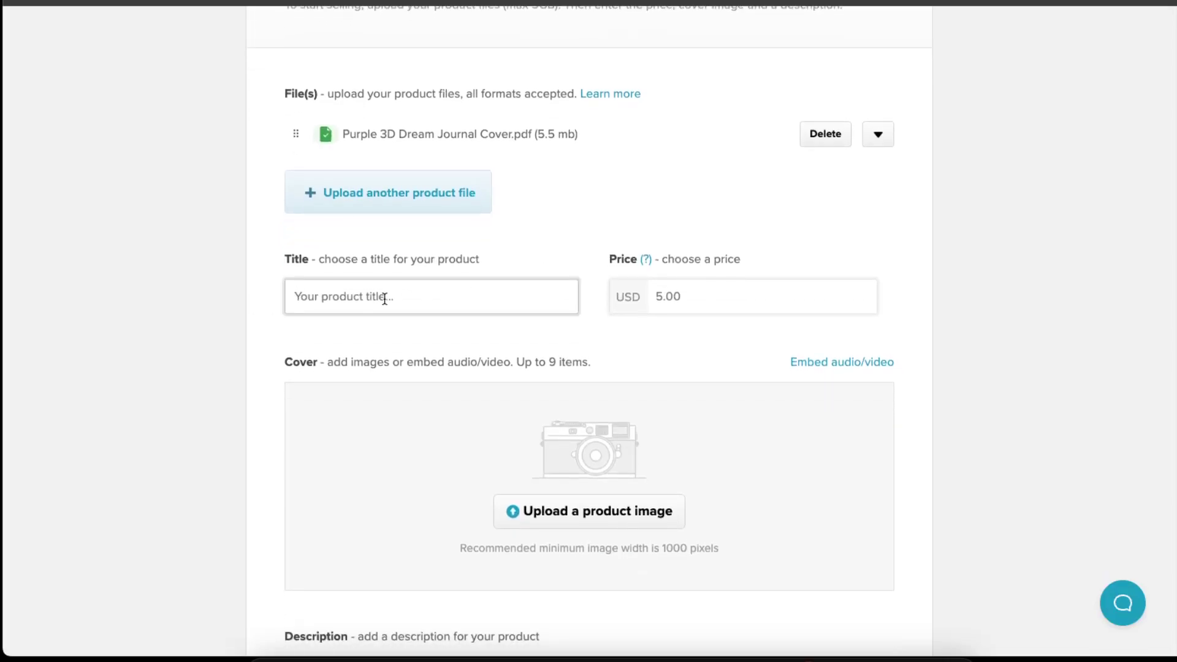
click(385, 299)
text(d)
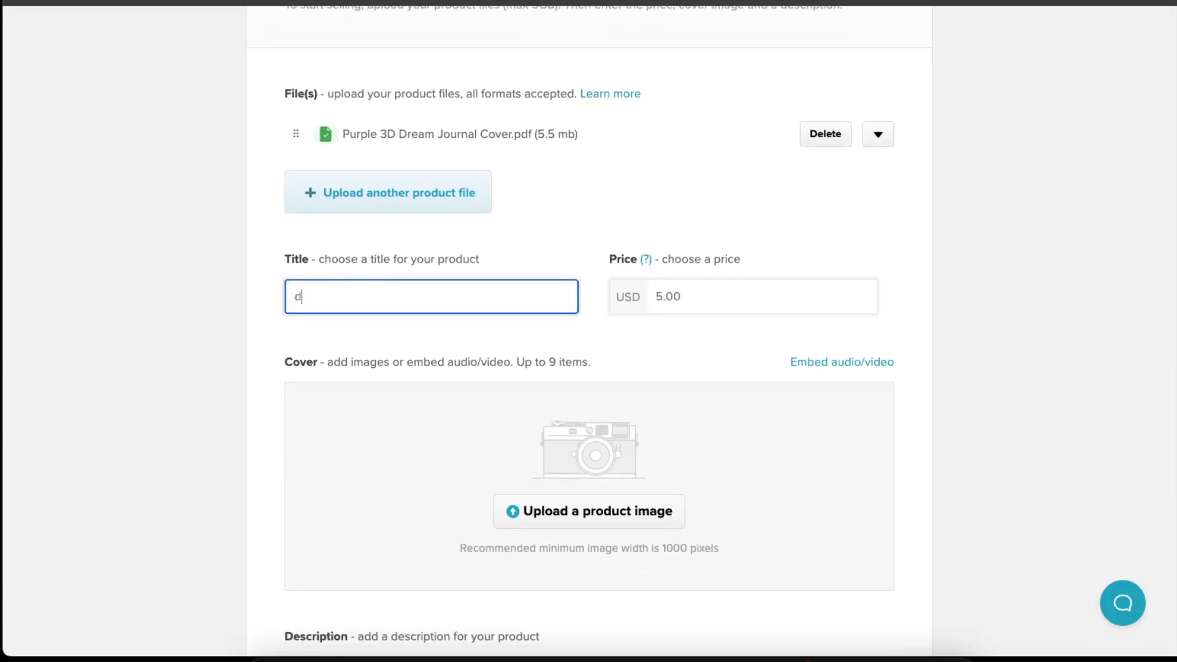
text(ream journal)
Set the product price to 5.00 USD
click(687, 296)
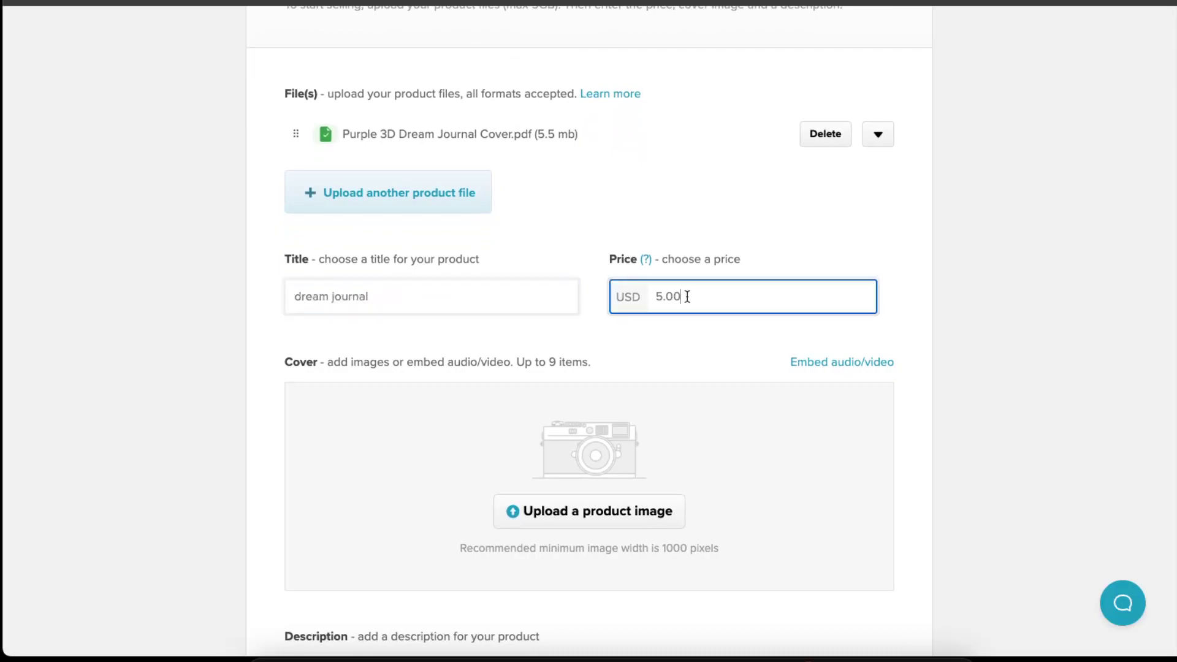
click(740, 205)
scroll(688, 283, down, 1)
drag(687, 284, 647, 287)
text(5.00)
click(388, 348)
Upload the "Understanding Dreams" picture as the product's cover image
scroll(429, 339, down, 2)
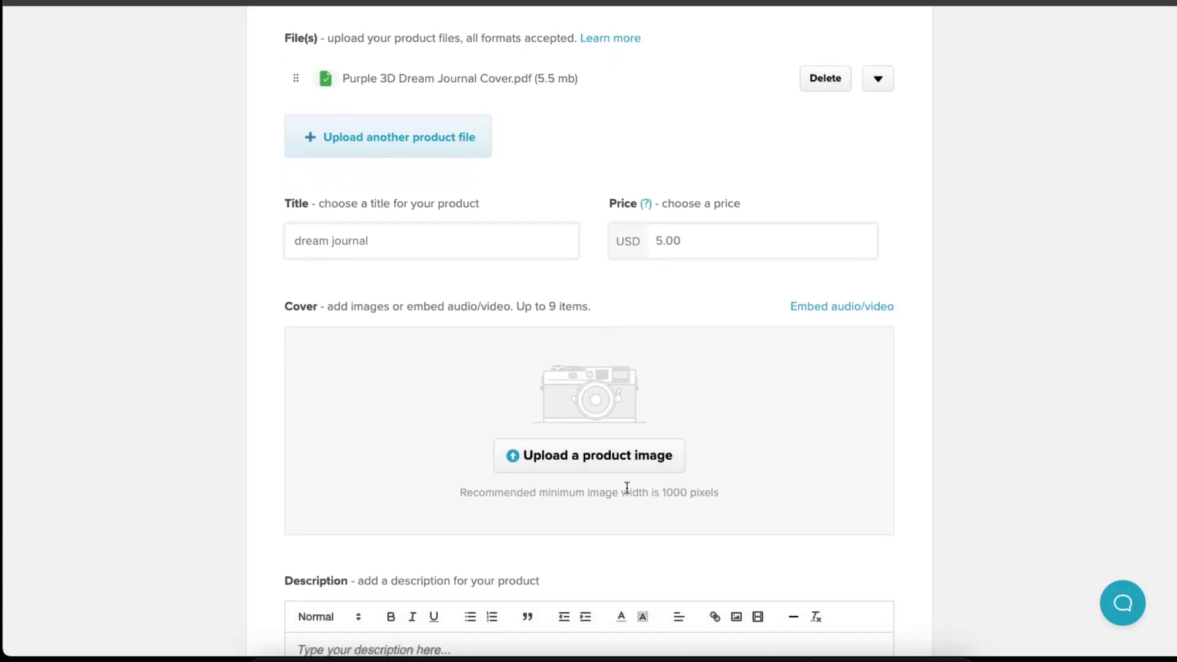
drag(557, 492, 712, 492)
click(607, 494)
click(711, 491)
drag(480, 306, 593, 307)
click(479, 307)
click(598, 453)
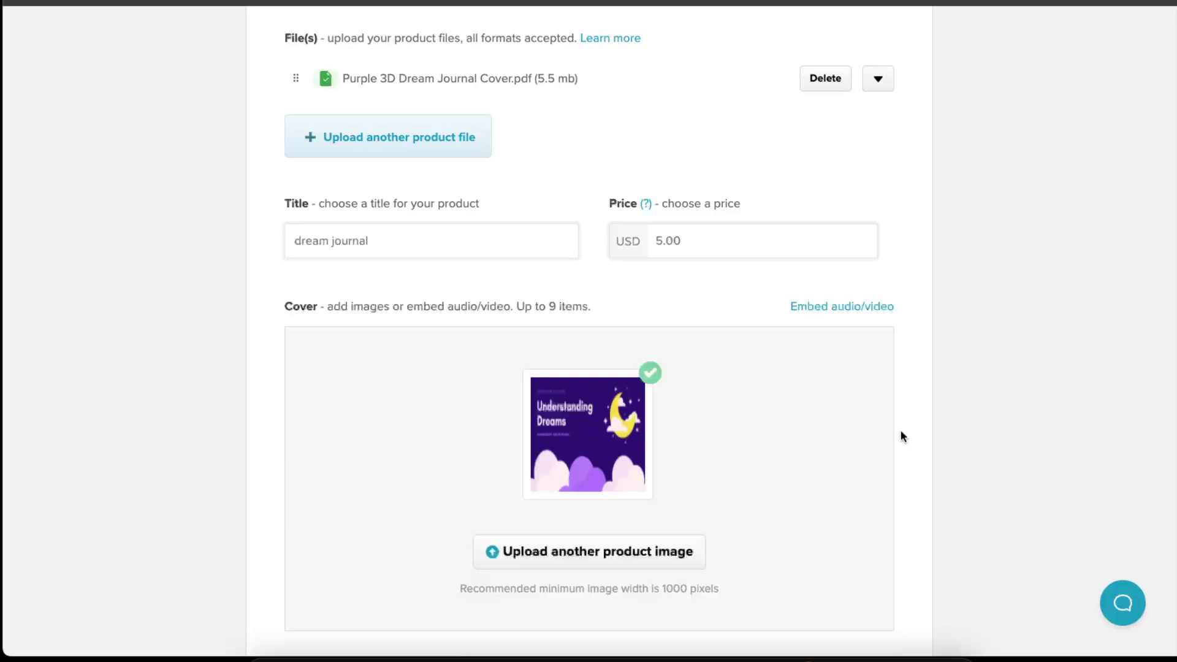
Enter "description of your digital product" as the product description
scroll(814, 453, down, 2)
scroll(693, 279, down, 1)
scroll(743, 297, up, 2)
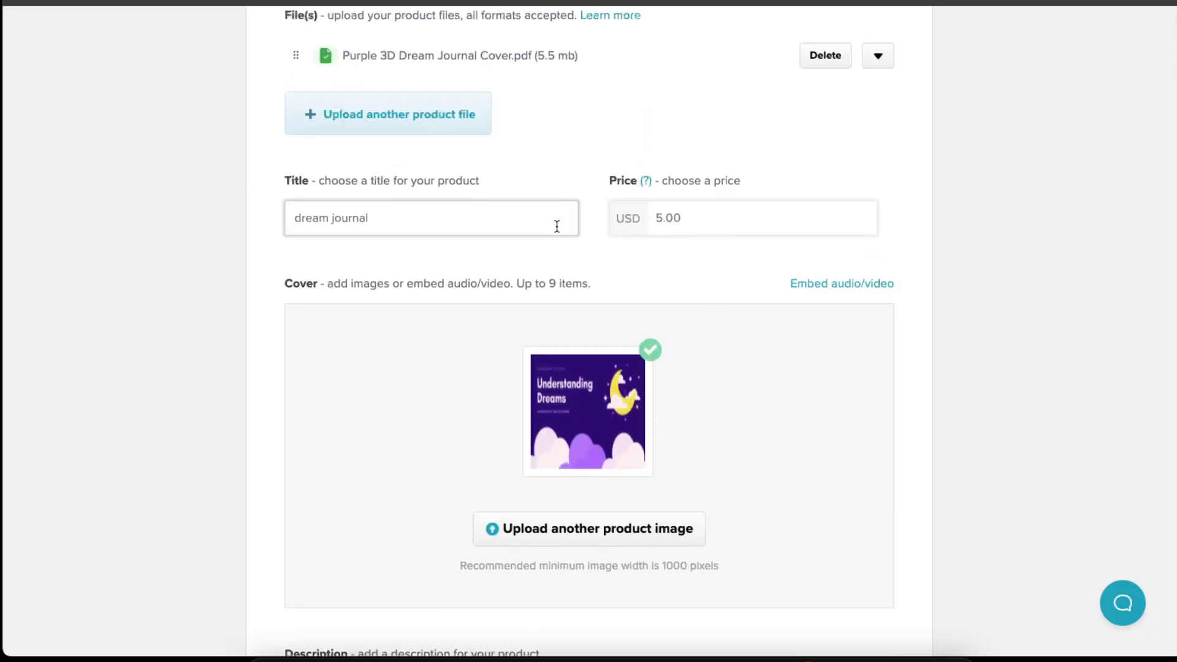
scroll(728, 279, down, 4)
scroll(727, 280, down, 4)
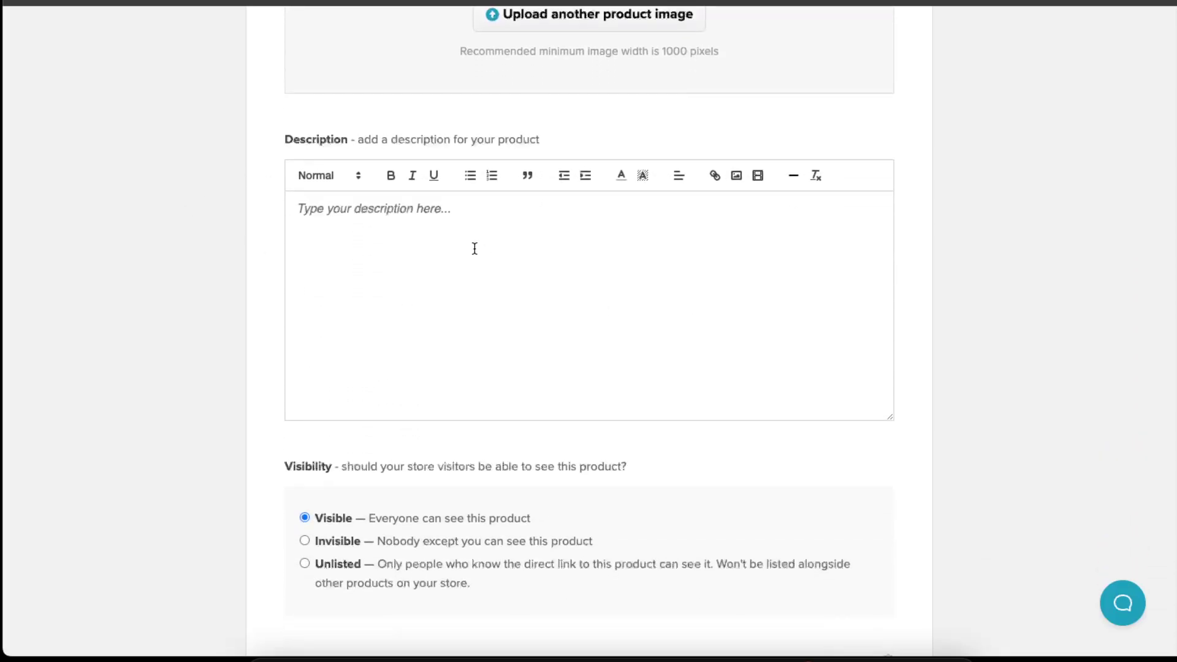
click(438, 205)
text(dra)
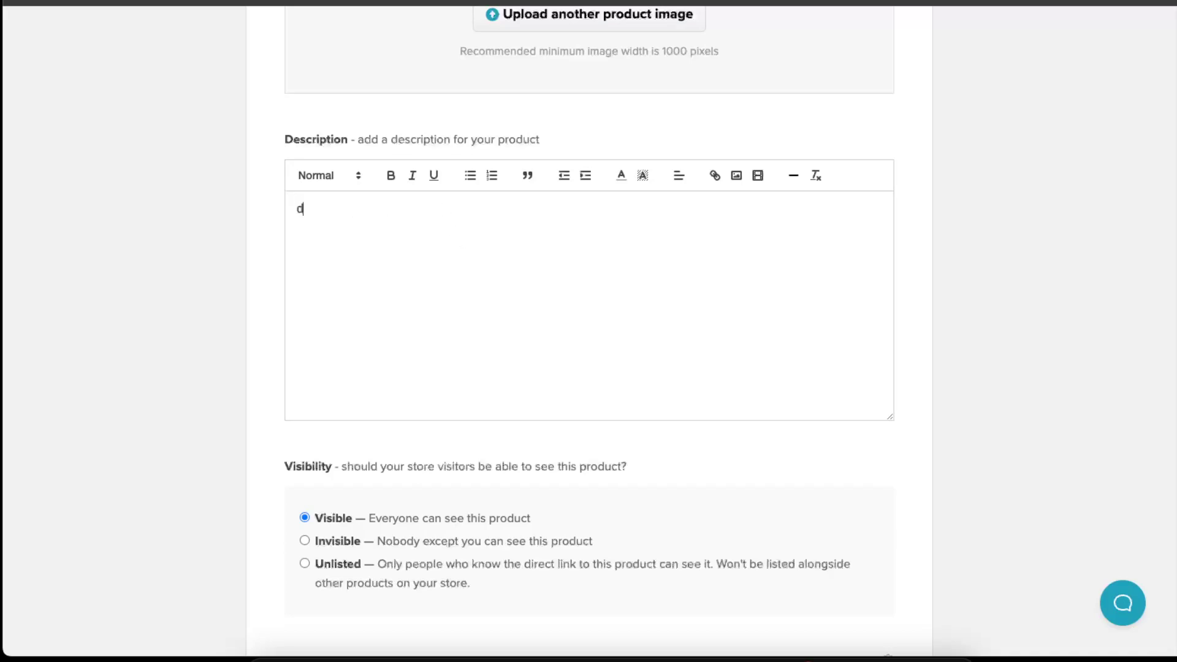
key(BackSpace)
text(scription of your digital product)
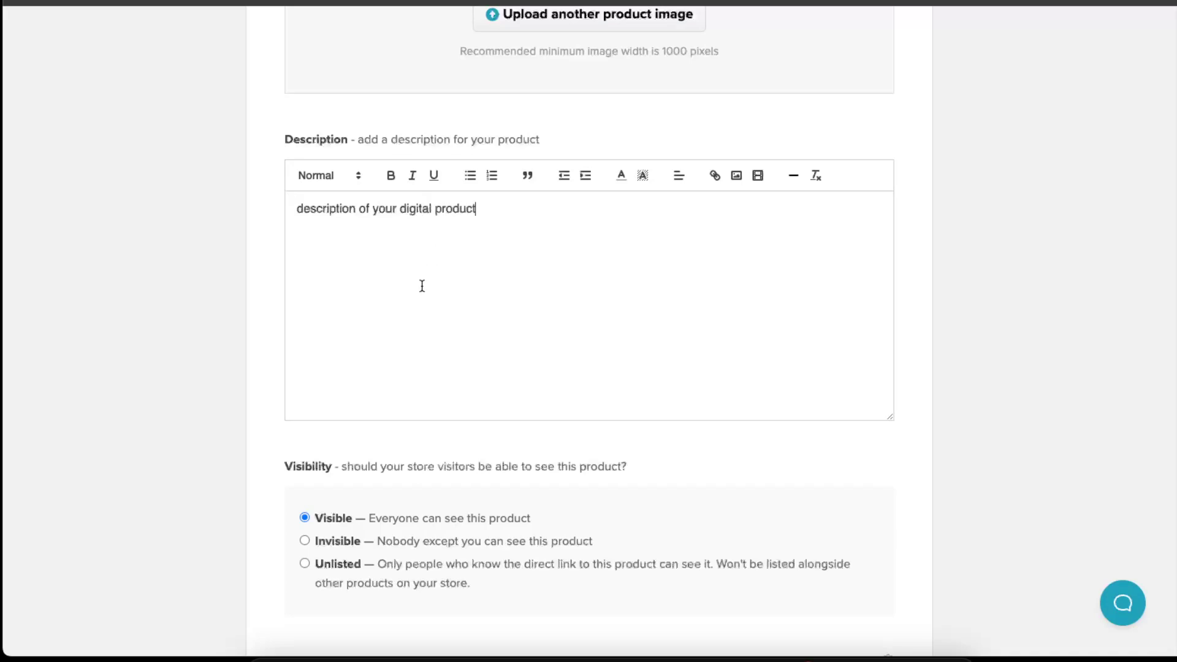
Review the product's visibility choices and expand the advanced options to examine them
scroll(589, 347, down, 3)
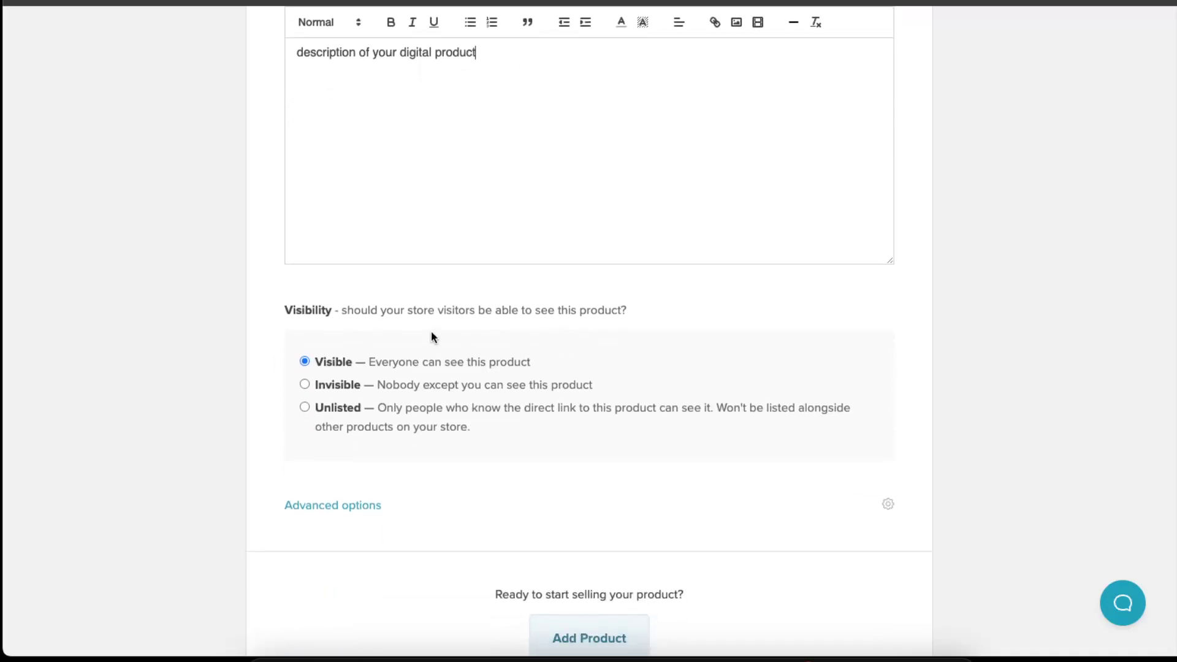
drag(341, 310, 621, 310)
click(621, 310)
scroll(594, 447, down, 2)
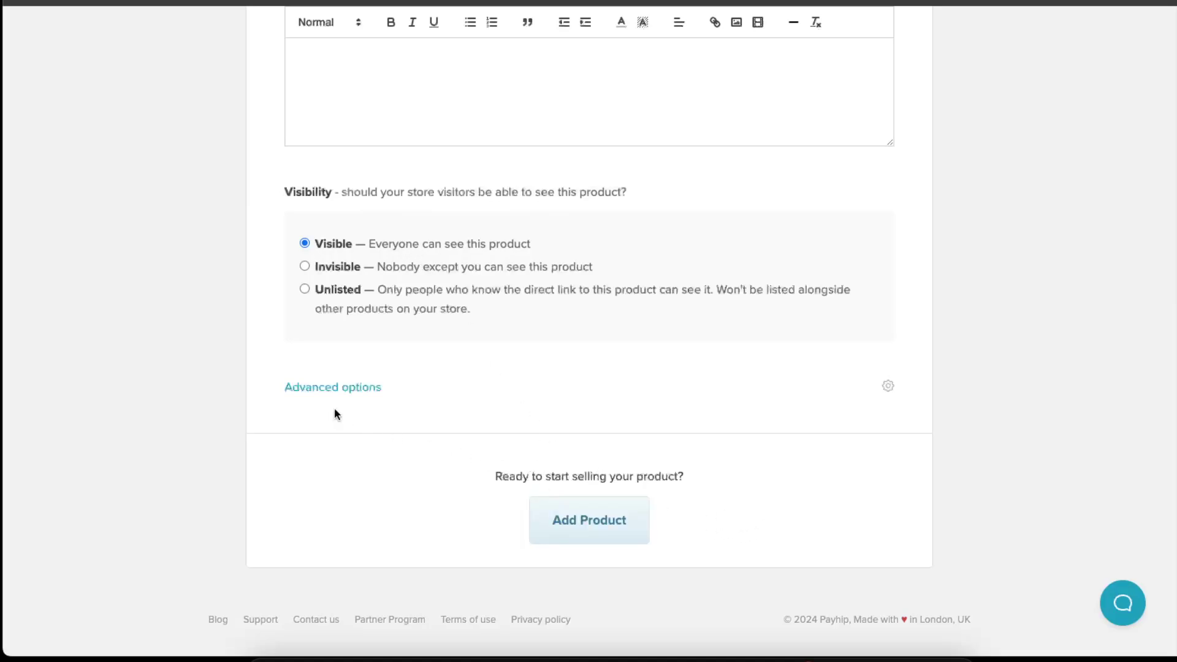
click(330, 388)
scroll(570, 395, down, 3)
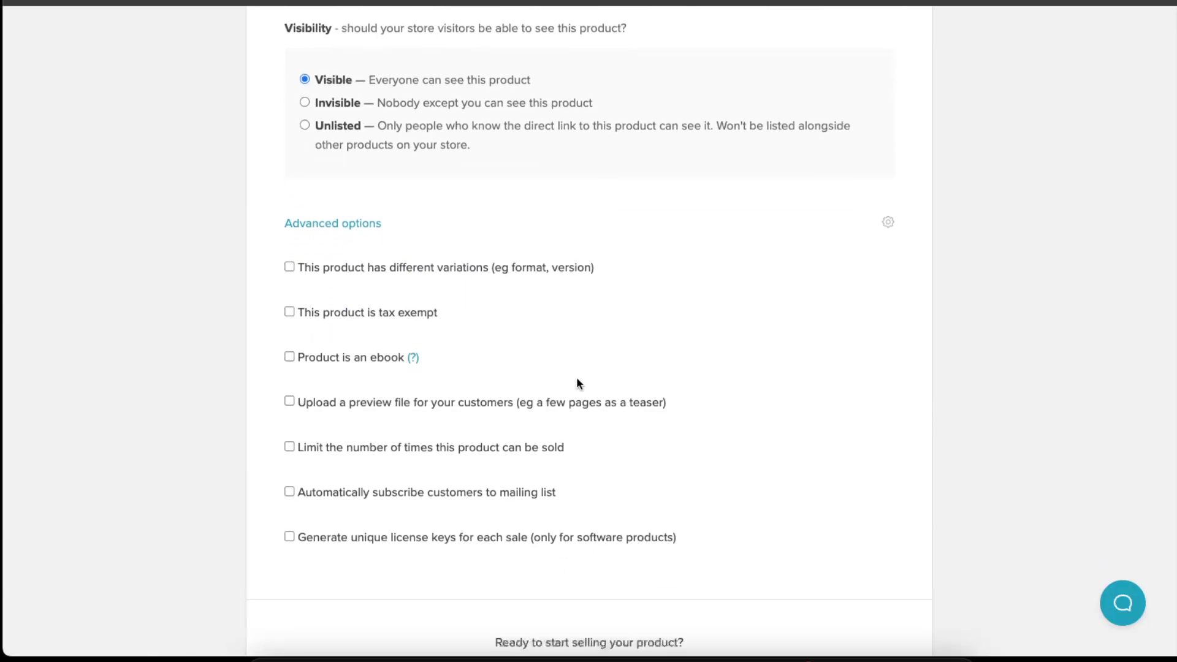
scroll(583, 380, down, 1)
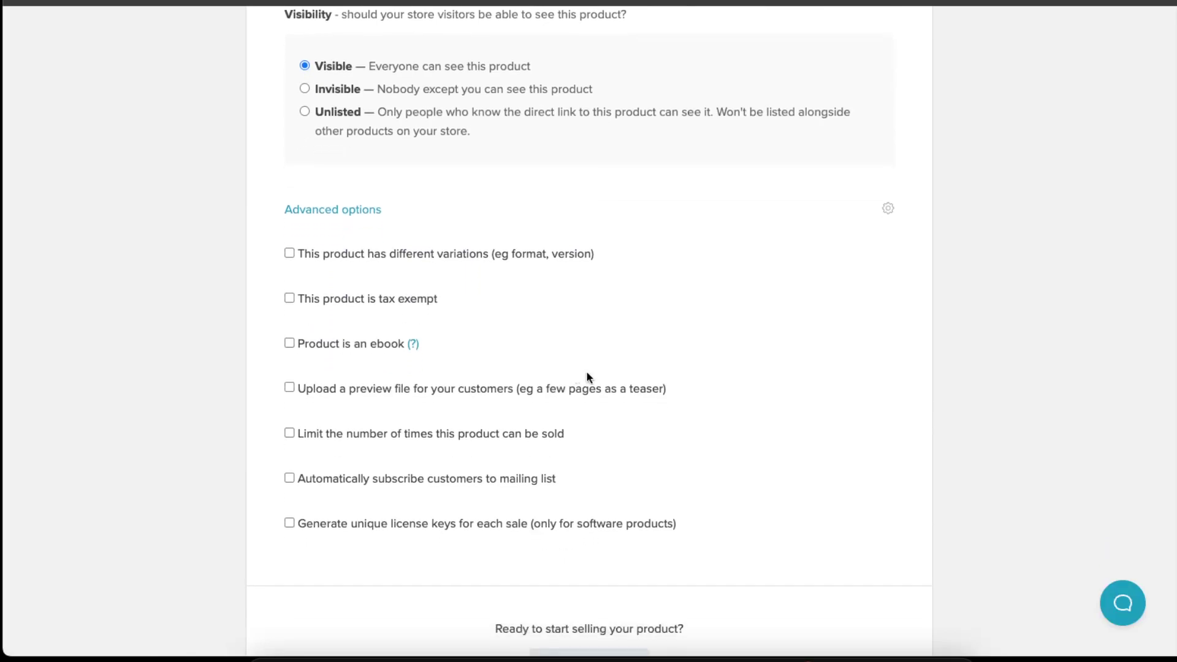
Try the variations, tax exempt and ebook options for the product, switching each one off again
click(289, 253)
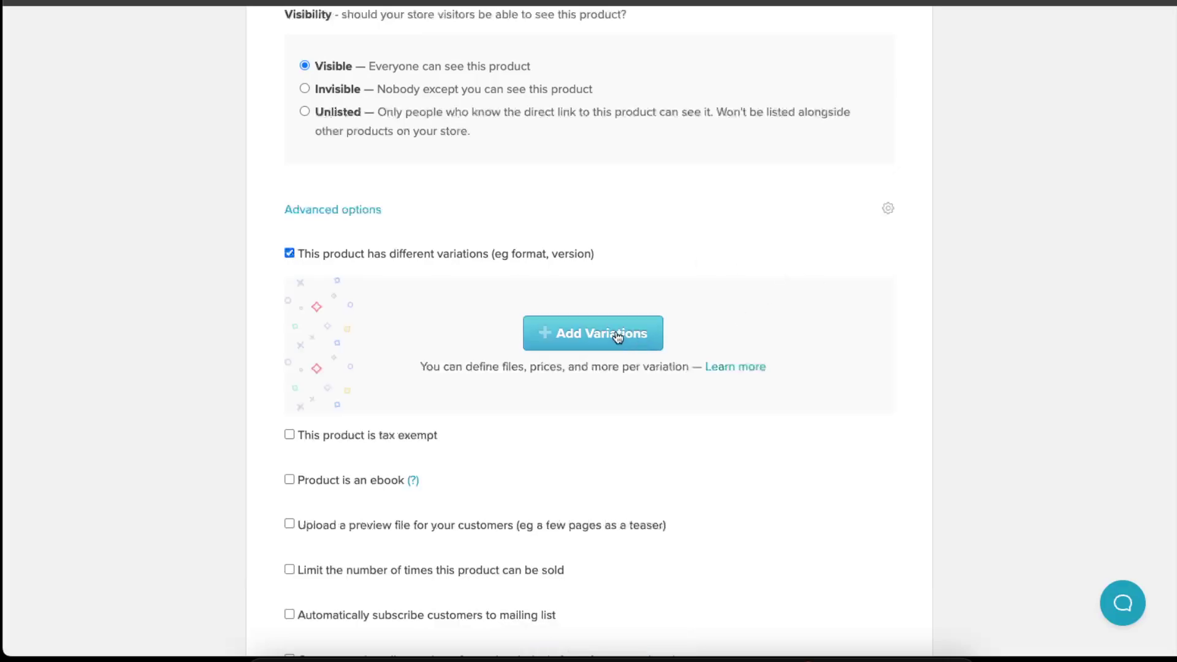
click(290, 253)
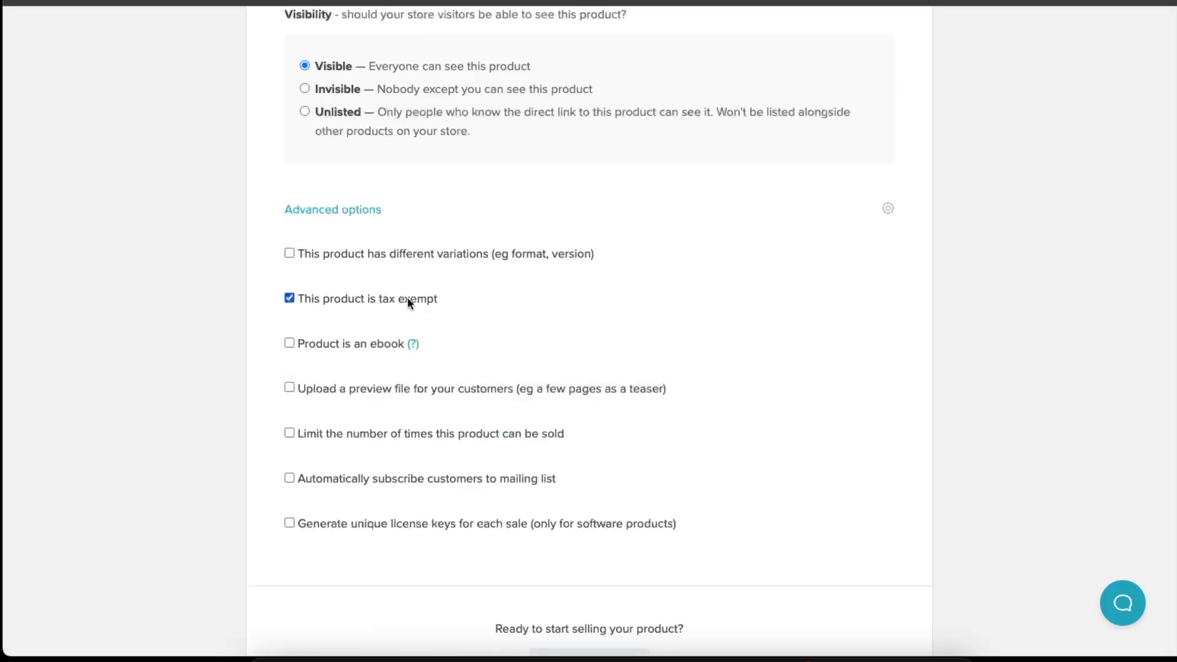
click(289, 298)
click(290, 343)
scroll(289, 344, down, 2)
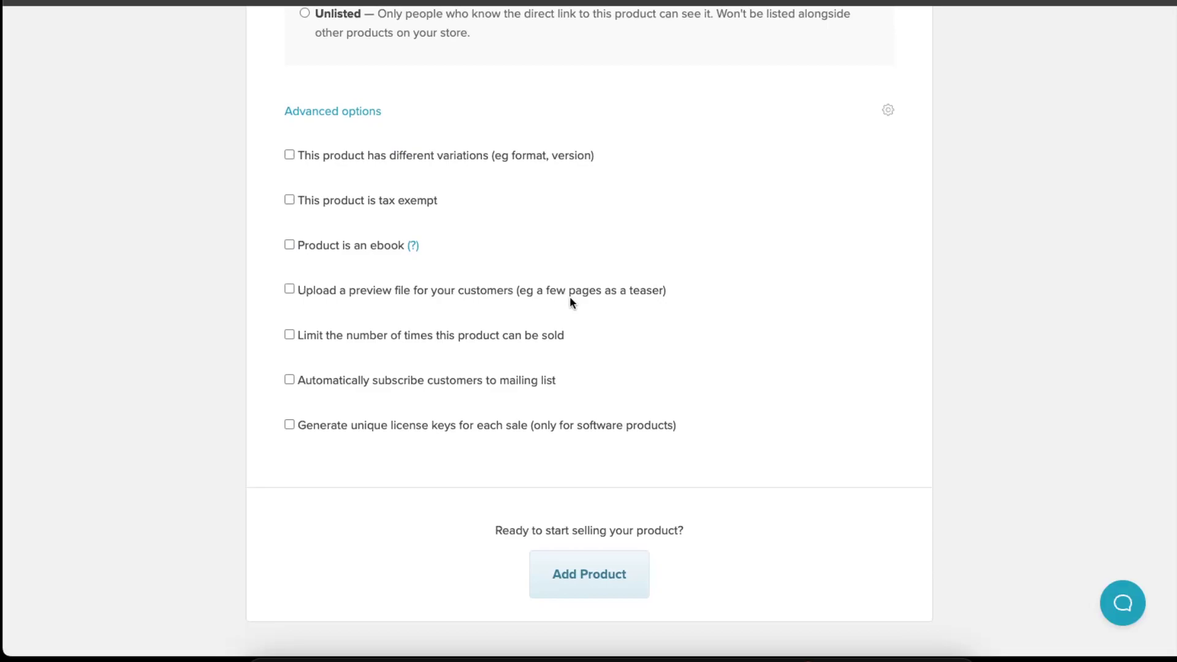
Try the customer preview file and automatic mailing list subscription options, switching both off again
click(295, 291)
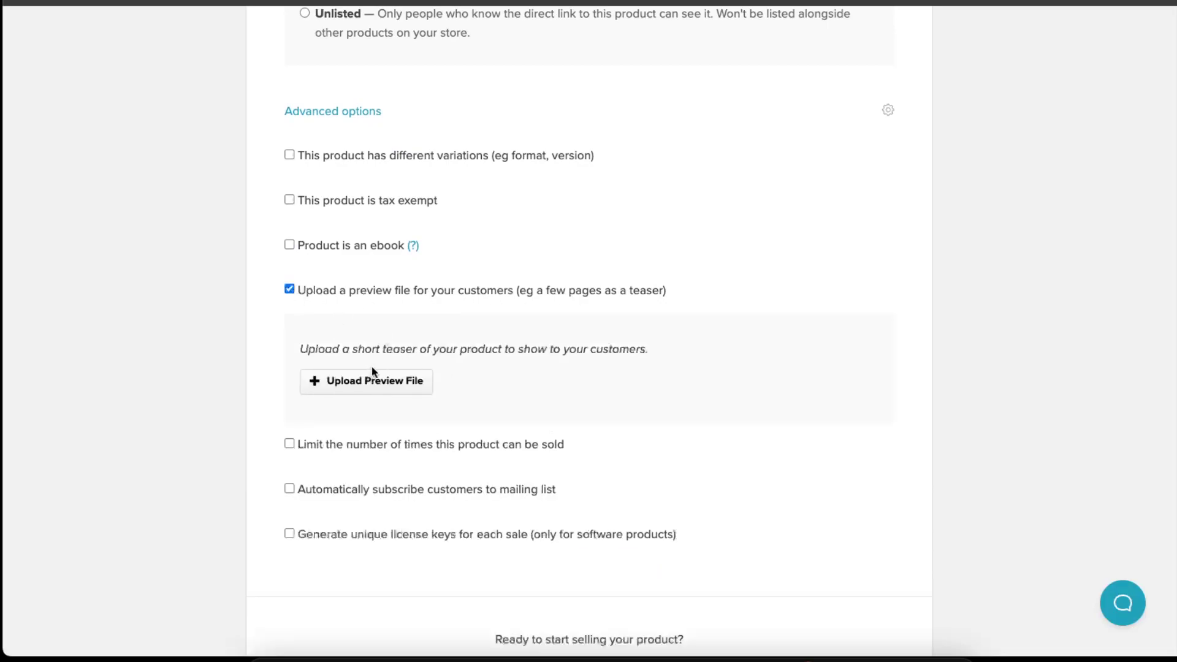
click(289, 289)
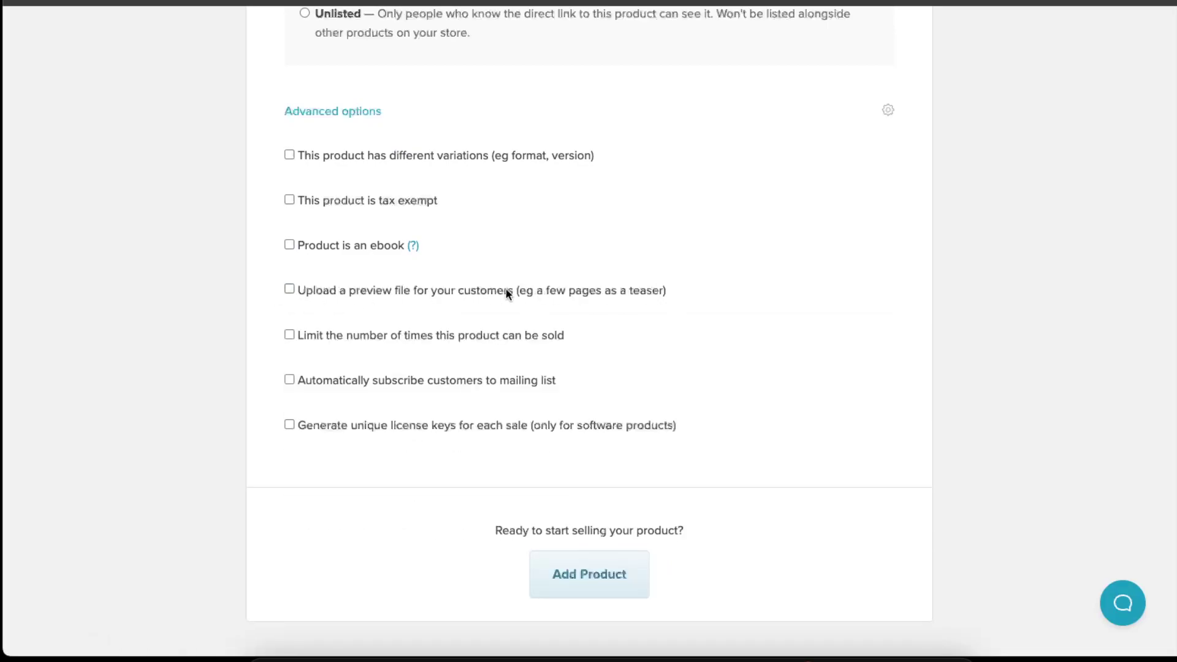
click(290, 290)
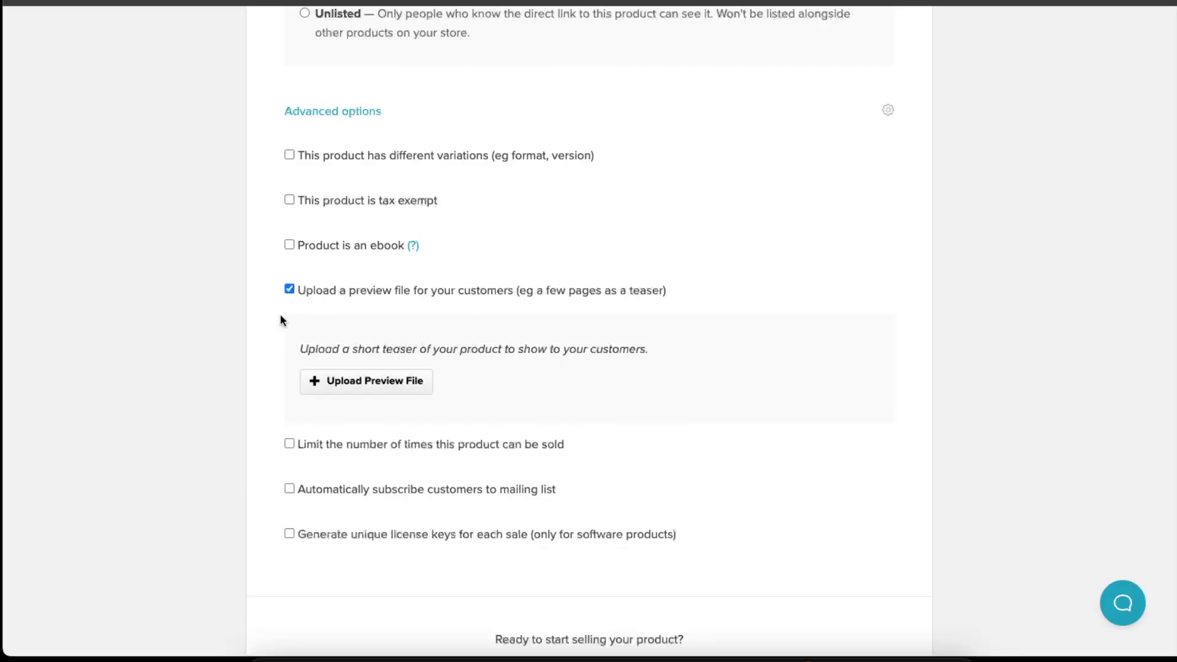
click(288, 290)
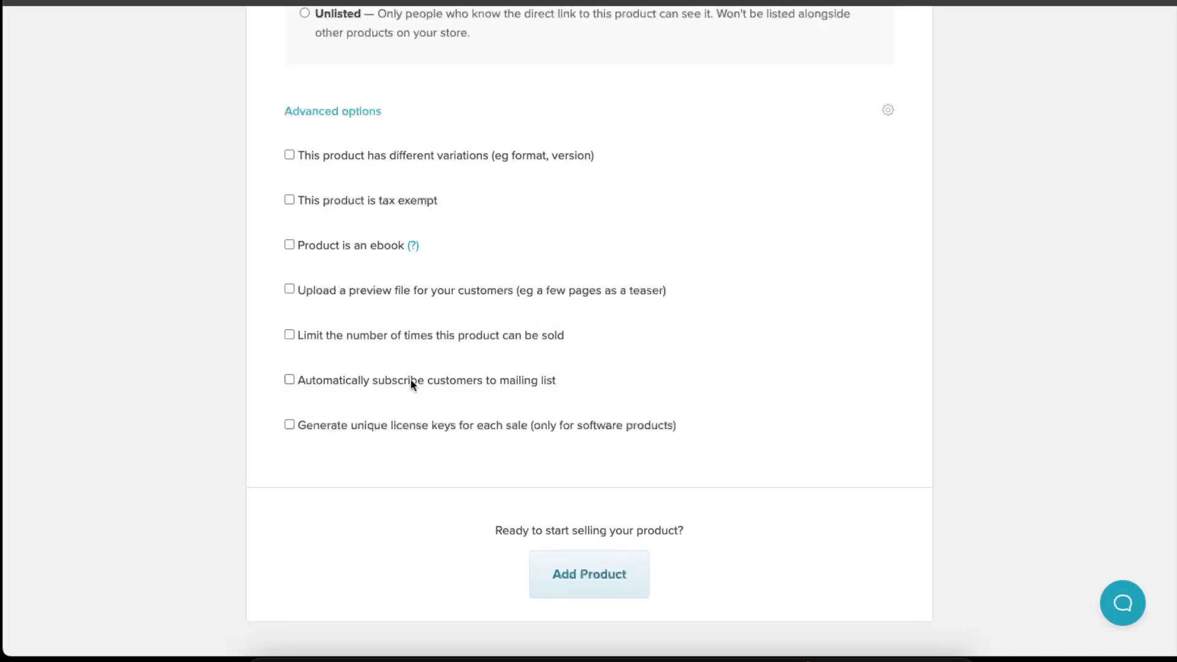
click(555, 381)
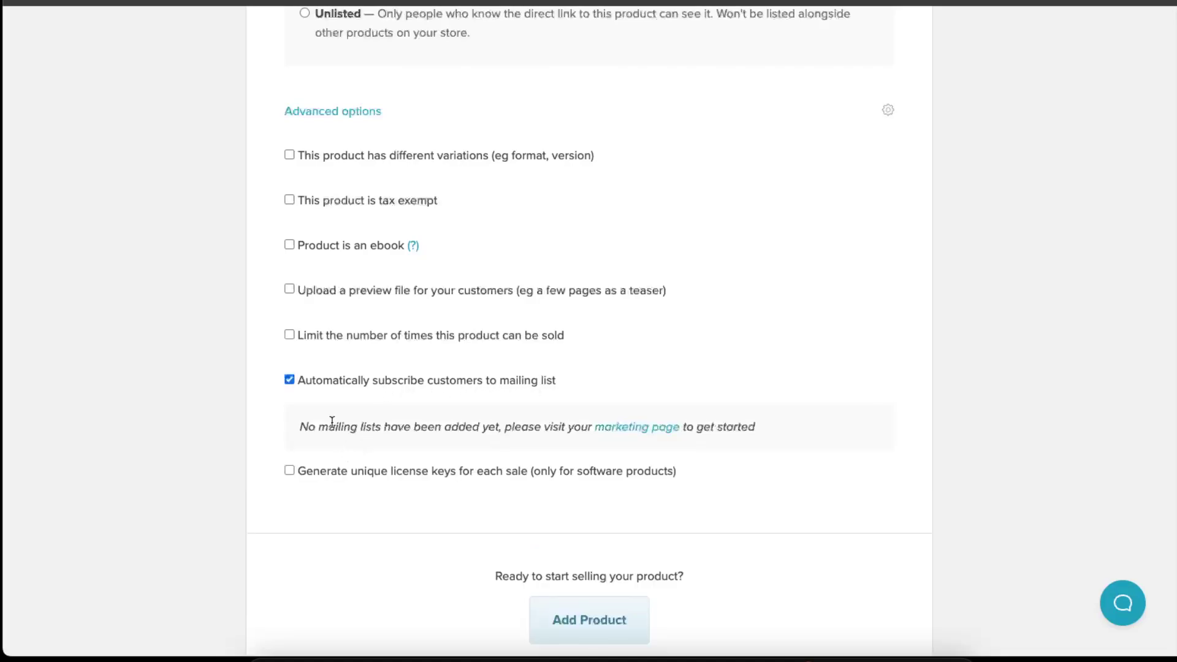
click(289, 380)
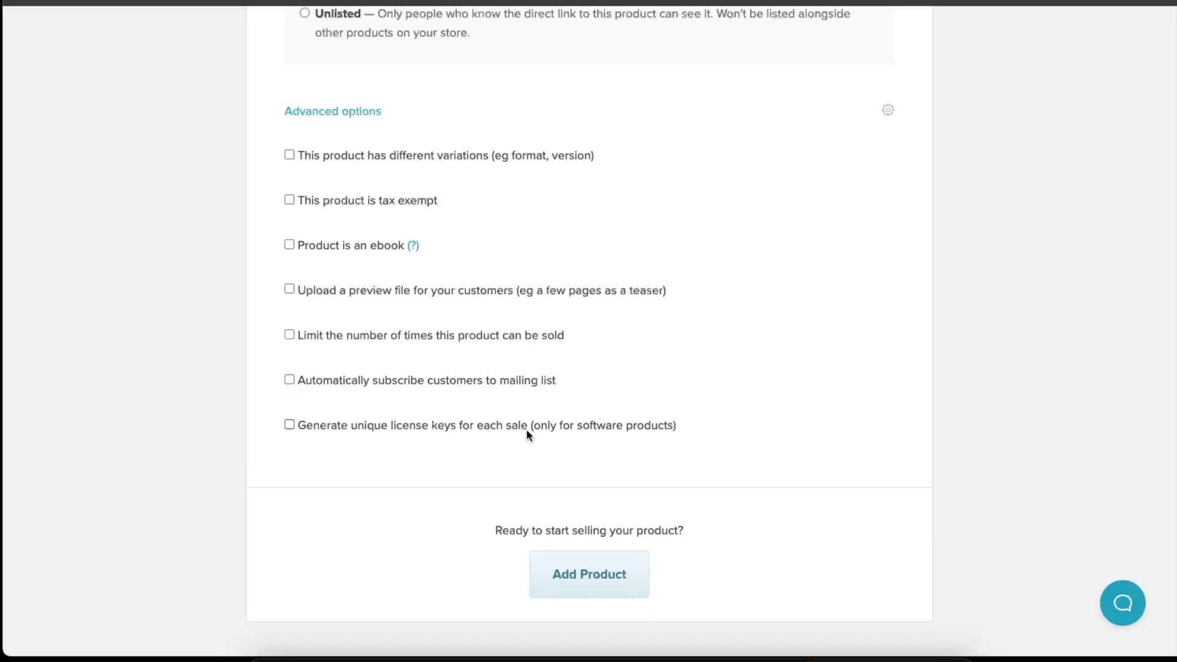
Add the dream journal product to the store and check its shareable page link
click(573, 575)
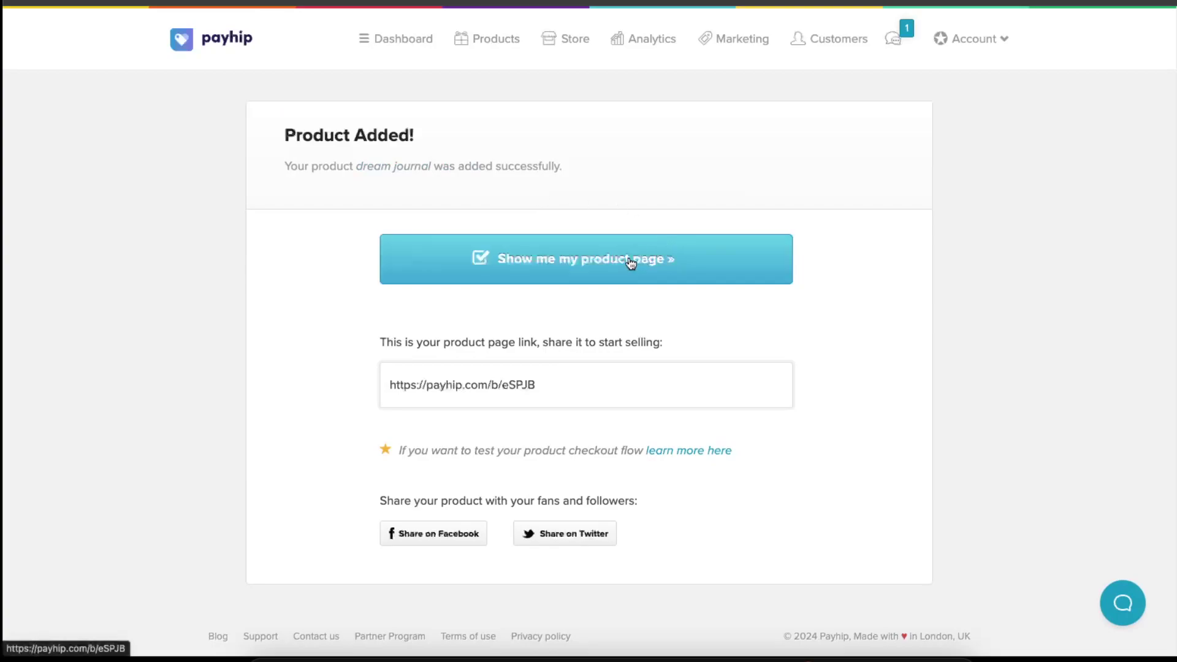
drag(437, 342, 669, 344)
click(545, 399)
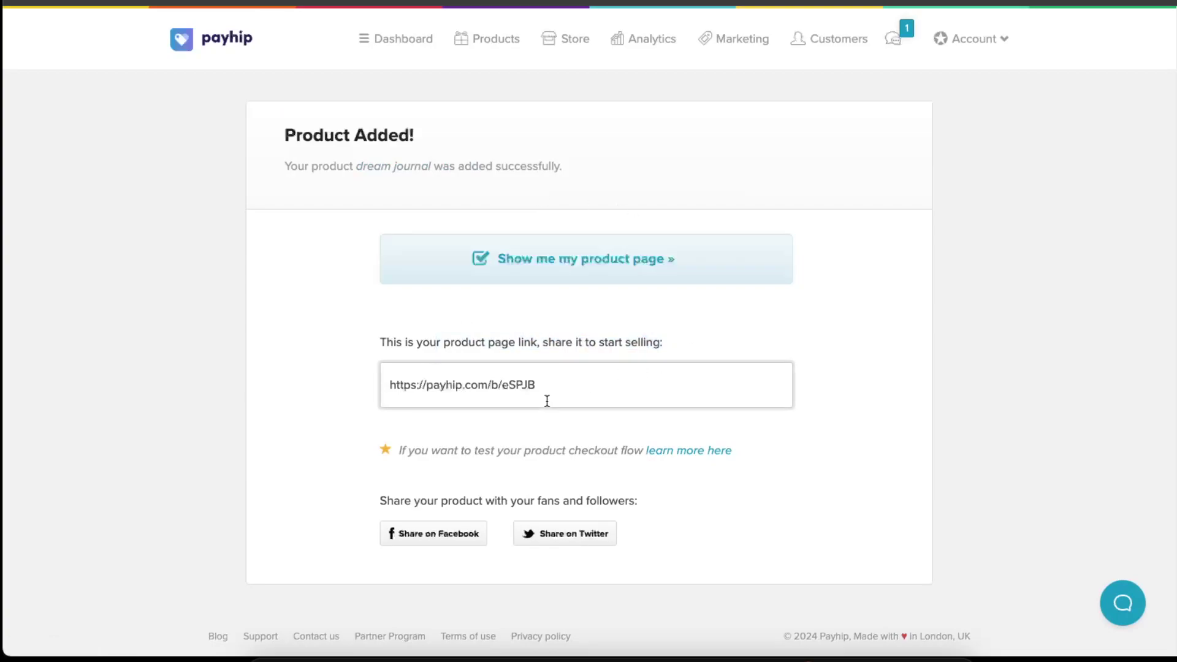
View the product's public page, examine its payment notice and description, and close the page
click(606, 260)
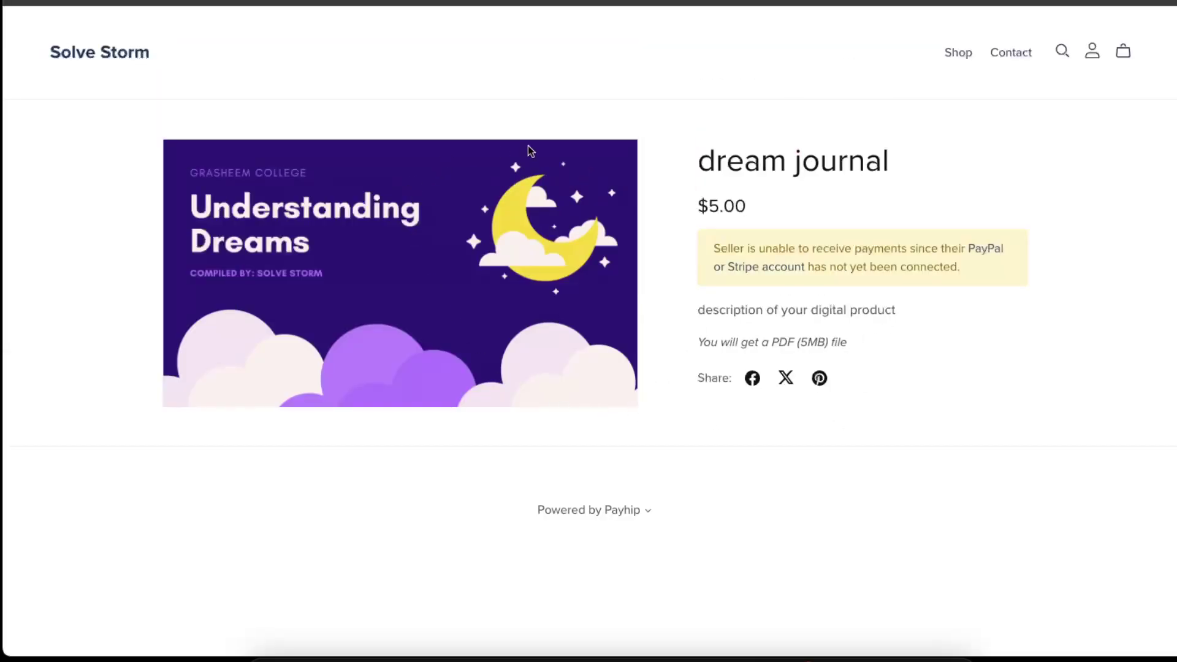
drag(785, 249, 999, 272)
click(885, 223)
click(998, 272)
drag(705, 310, 863, 601)
click(863, 586)
key(super+w)
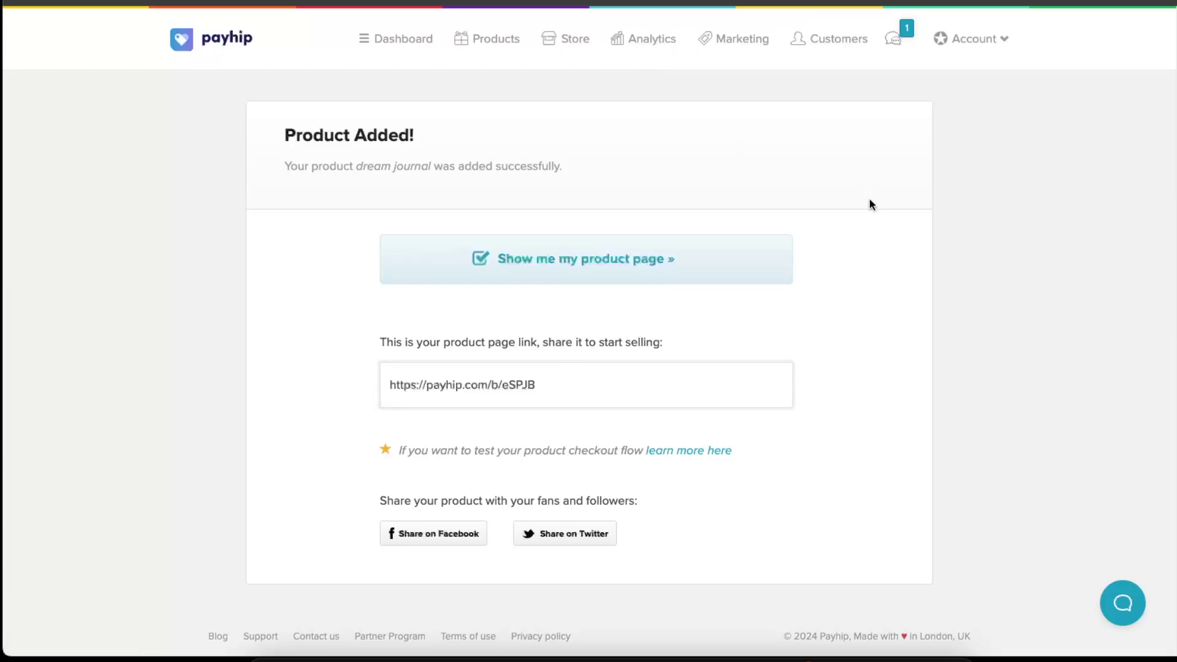
Open the payment details in the account settings
mouse_move(974, 38)
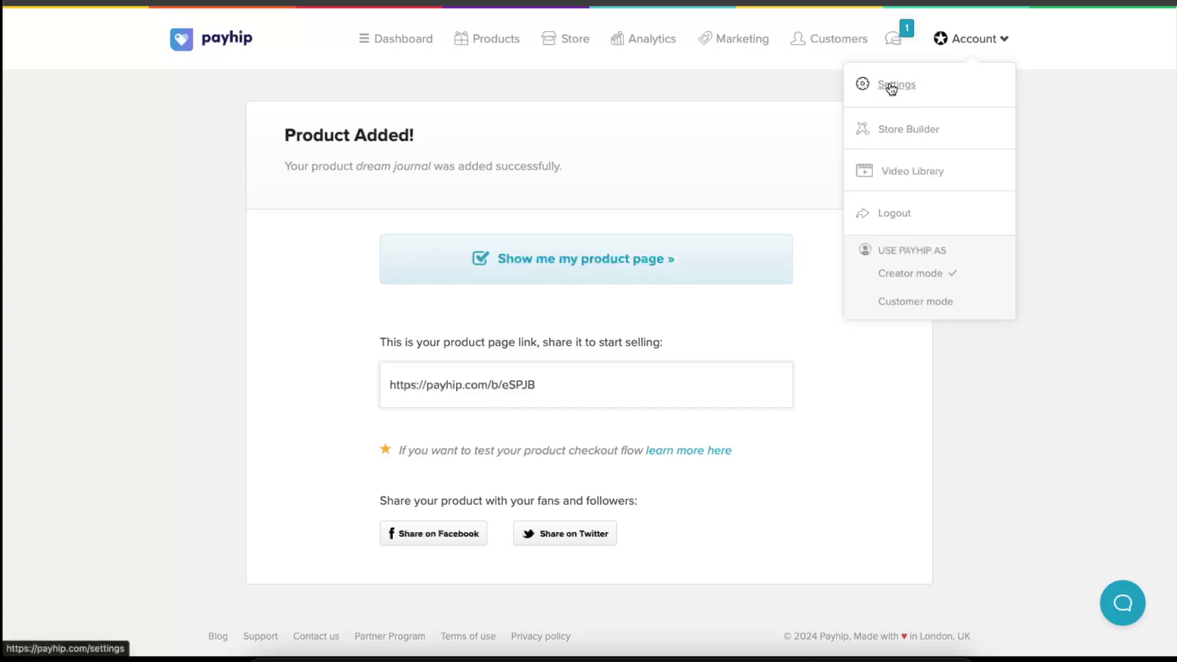
click(892, 87)
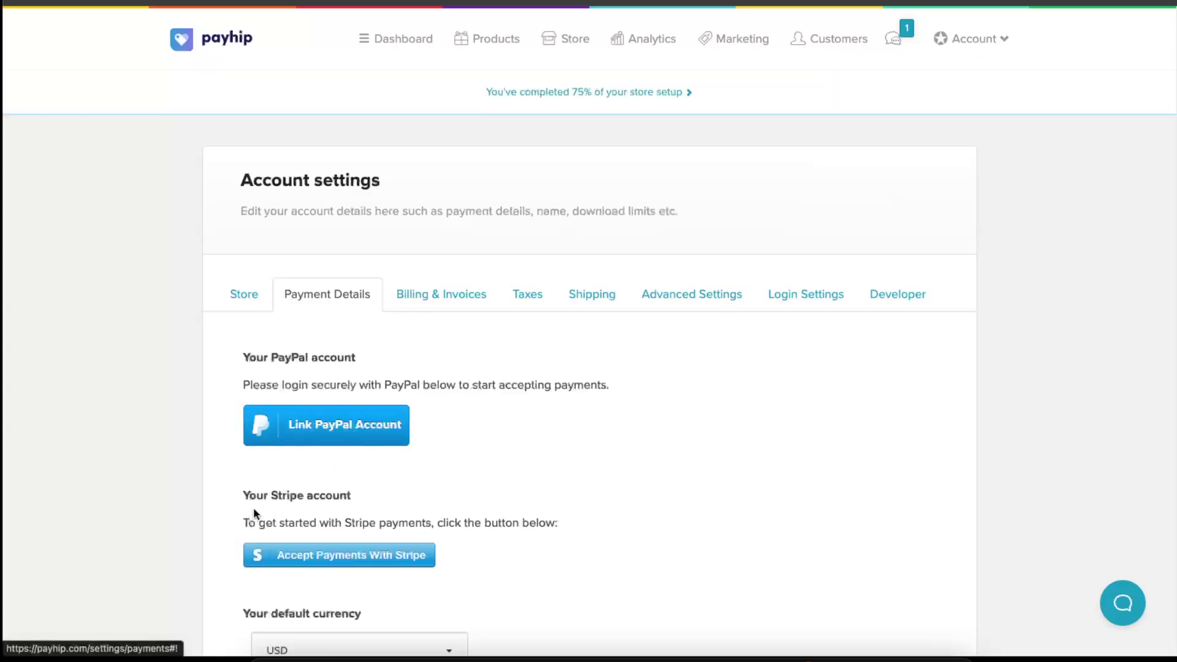
Examine the payment details for the PayPal and Stripe connections, default currency and statement description
scroll(584, 518, down, 1)
scroll(584, 519, down, 3)
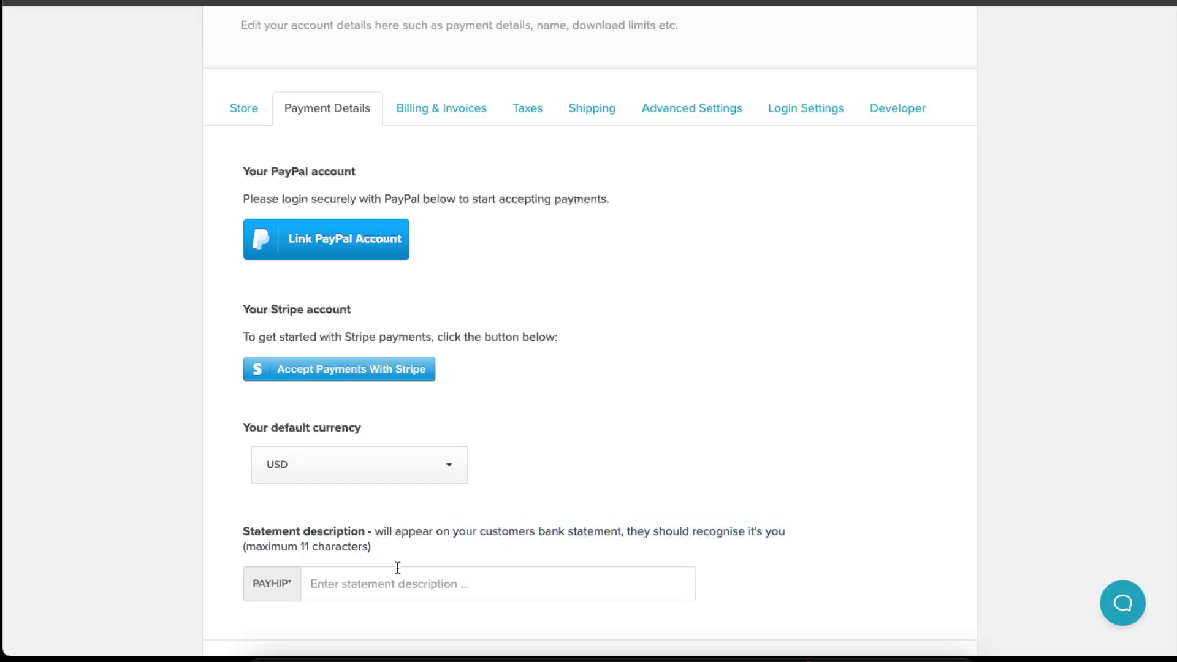
scroll(628, 543, up, 3)
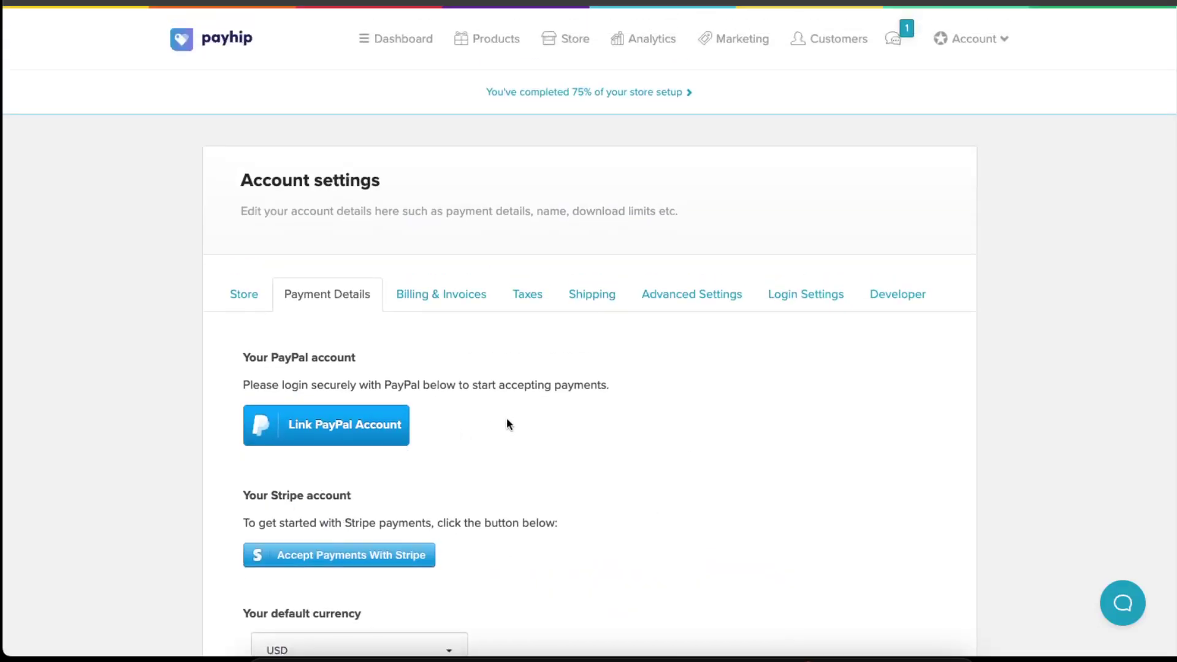
Launch the store builder and add a Featured Product section to the All Products page
click(578, 43)
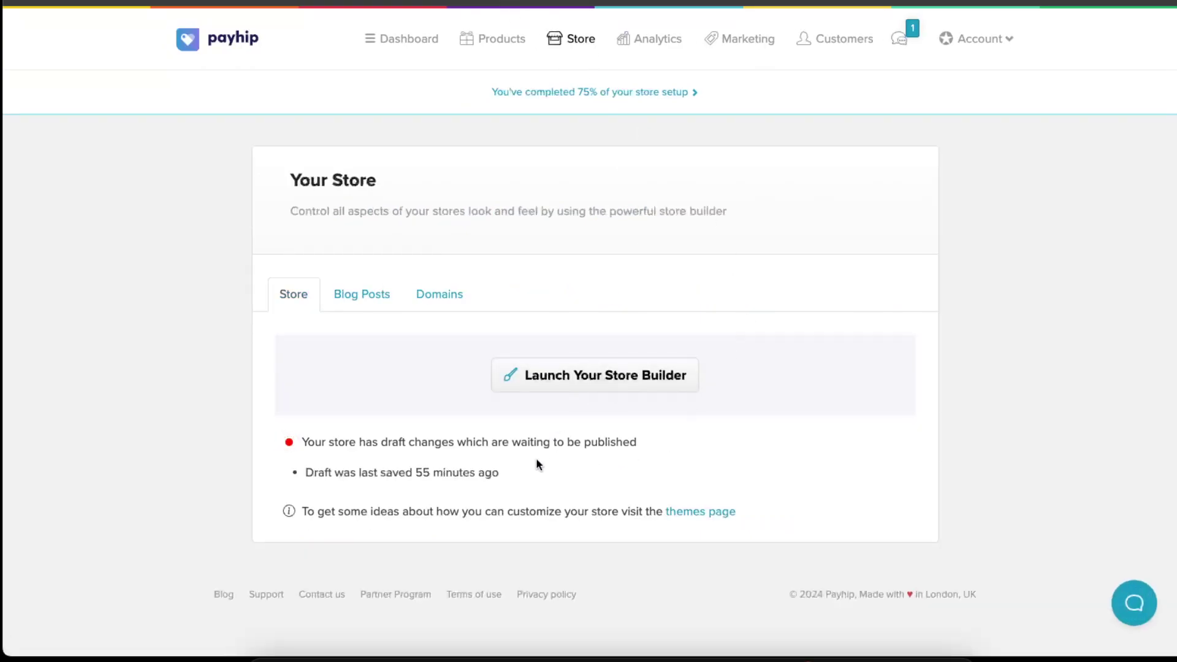
click(629, 380)
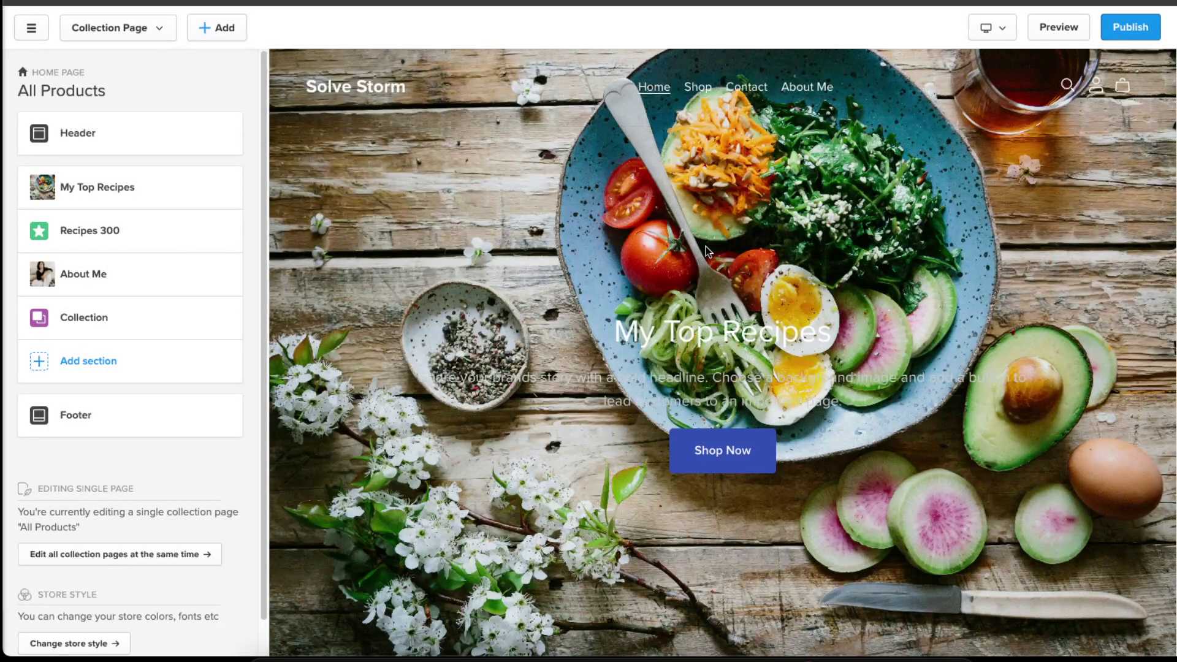
click(89, 360)
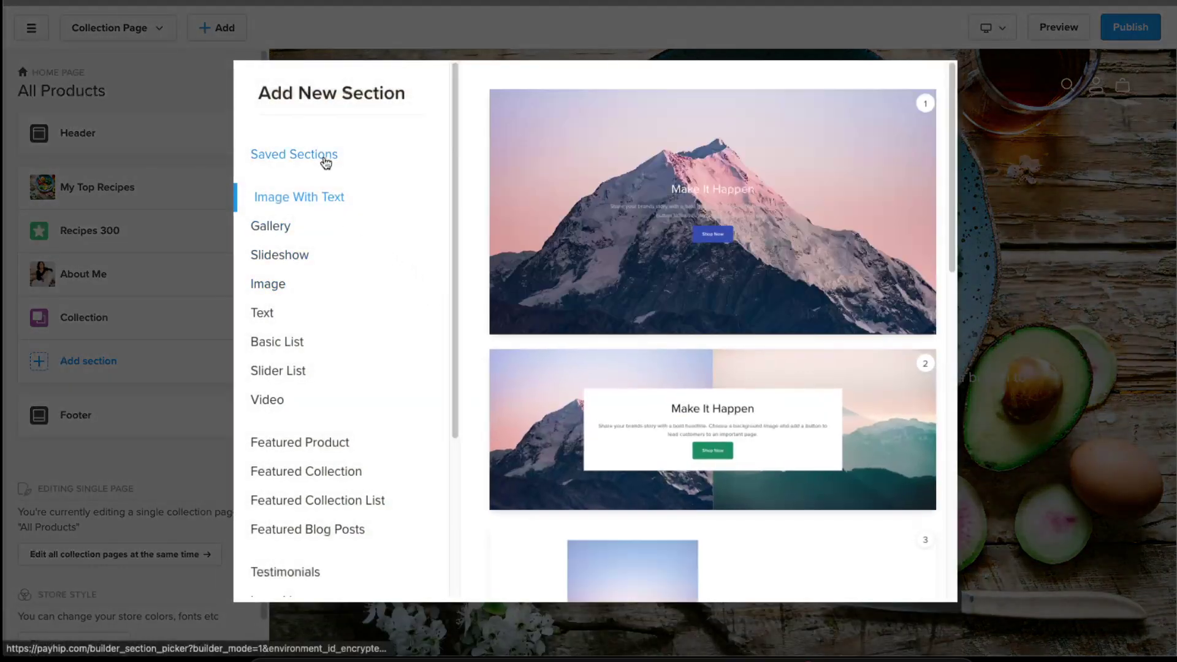
click(325, 158)
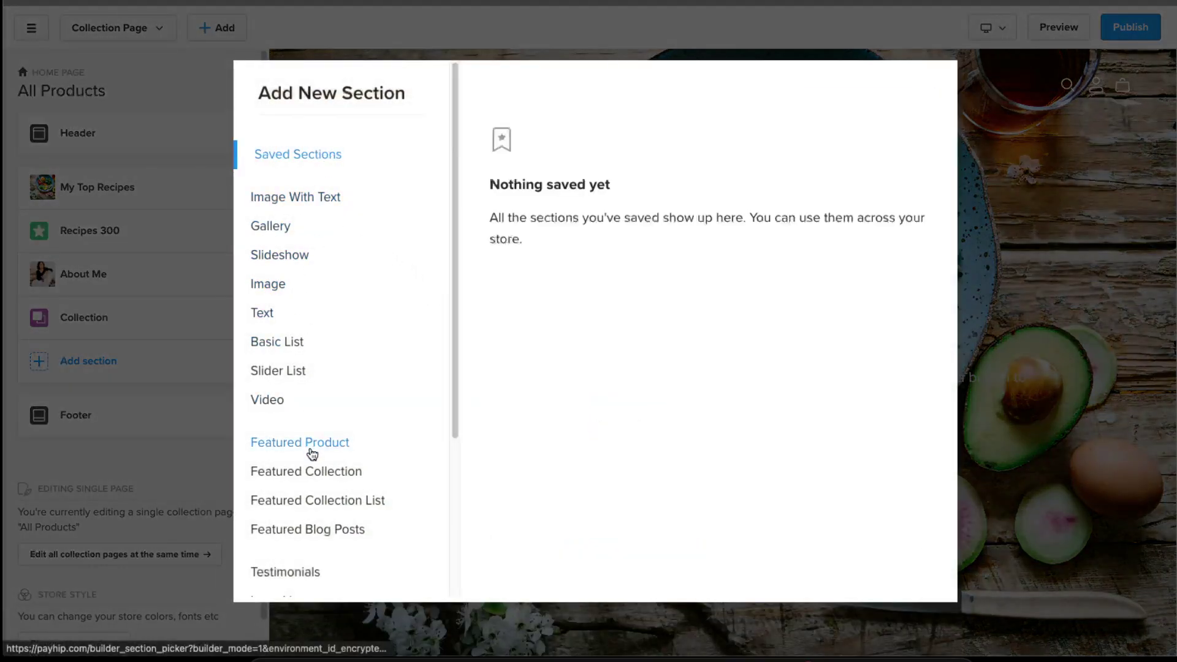
scroll(312, 454, down, 4)
click(322, 228)
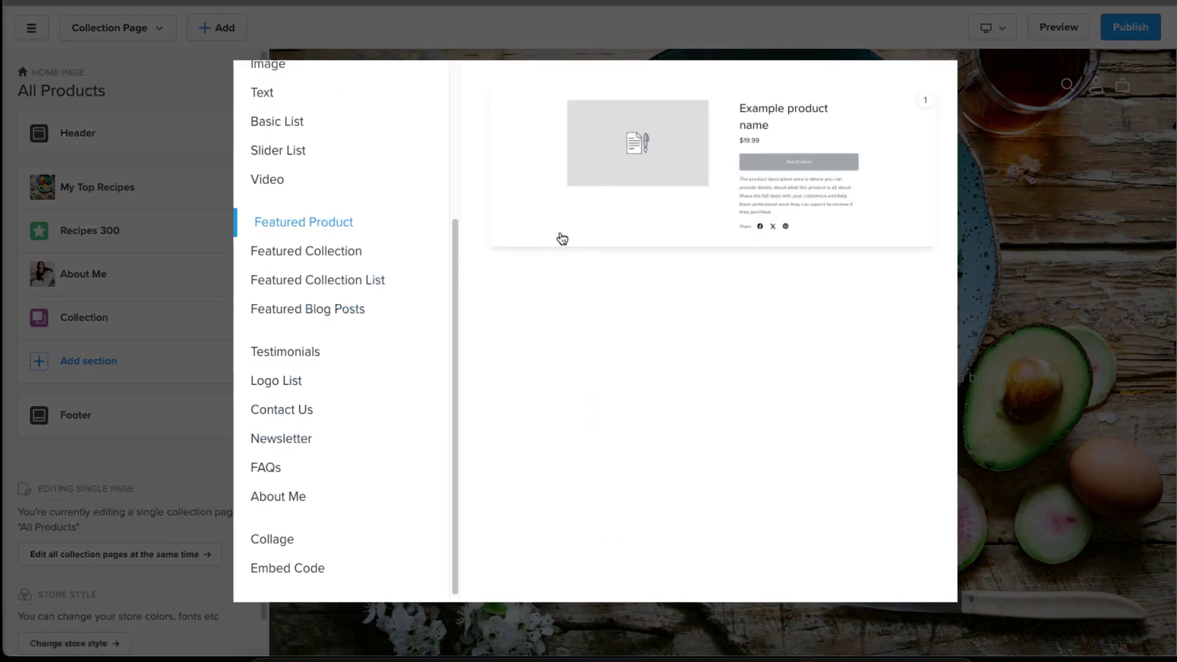
click(654, 199)
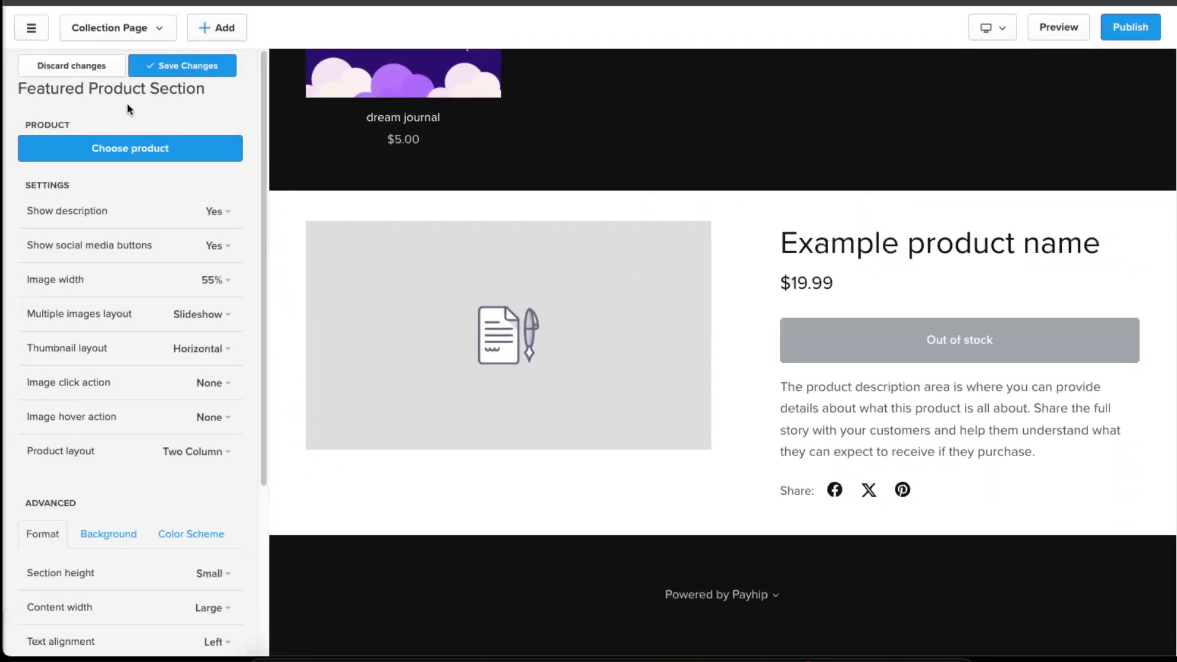
Choose the dream journal as the featured product, save the section changes, and return to the page's section list
click(158, 145)
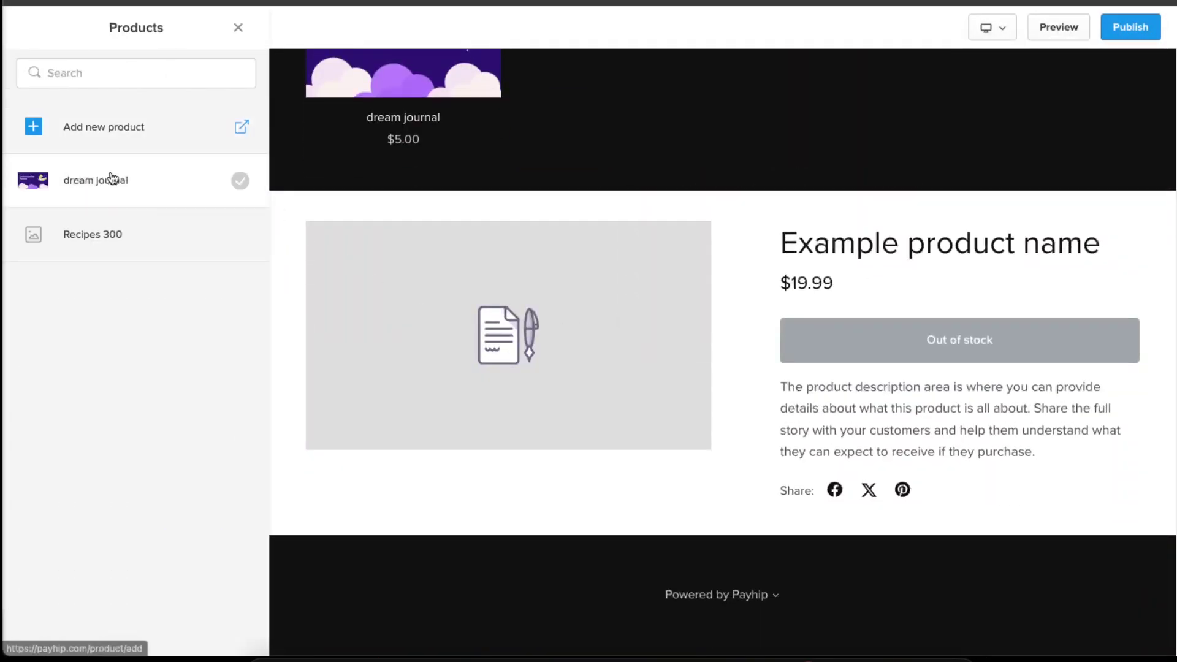
click(111, 178)
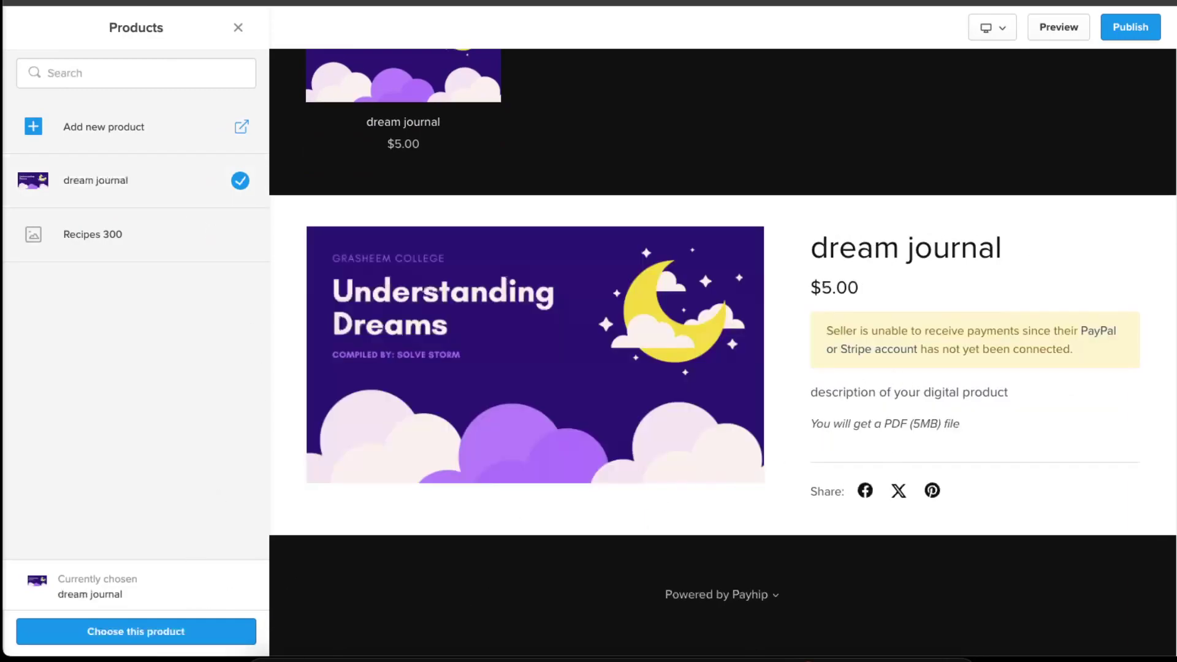
click(189, 632)
click(200, 66)
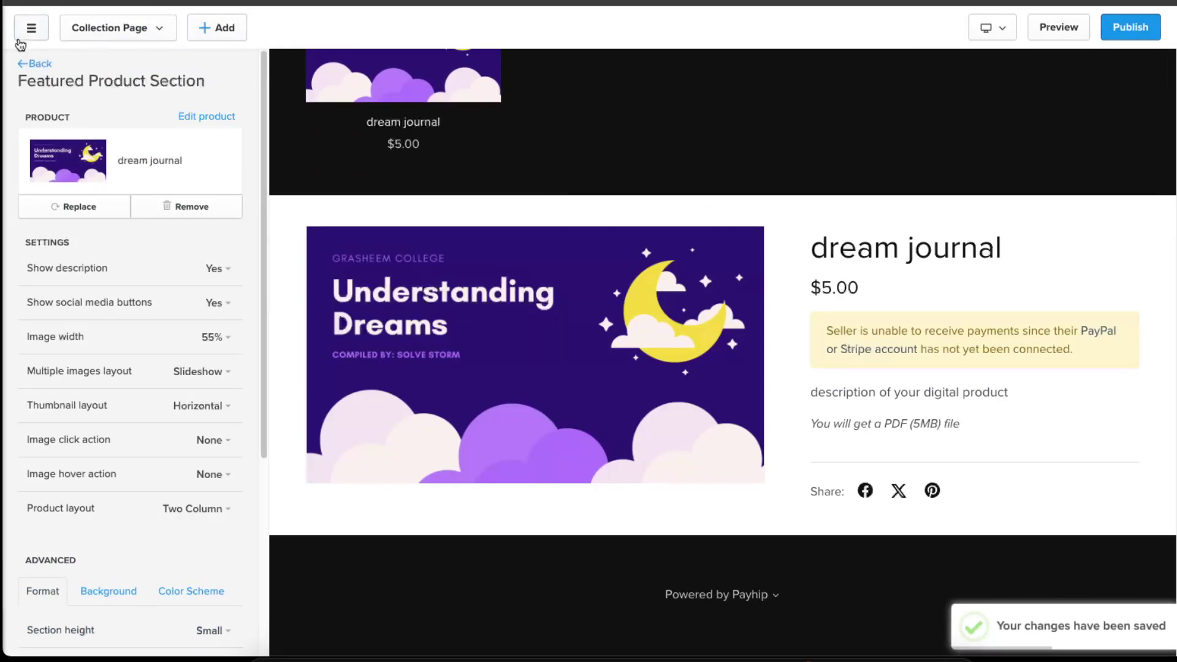
click(29, 64)
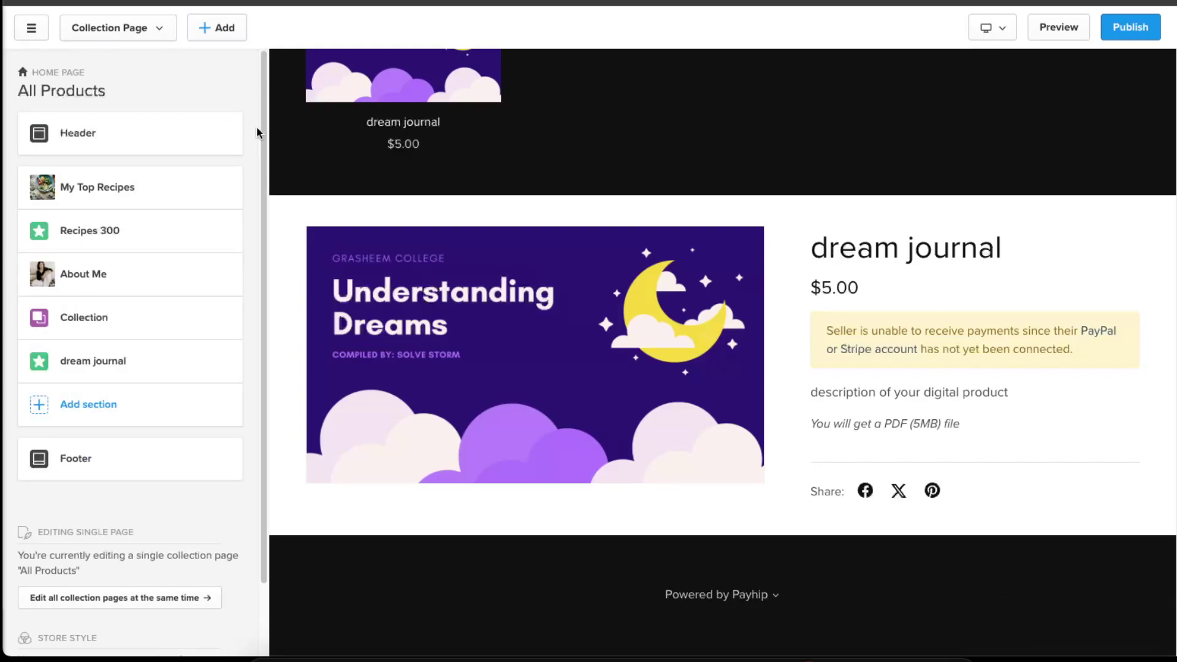
Review the sections above the featured product in the page preview, then exit the builder to the store overview
scroll(555, 241, up, 8)
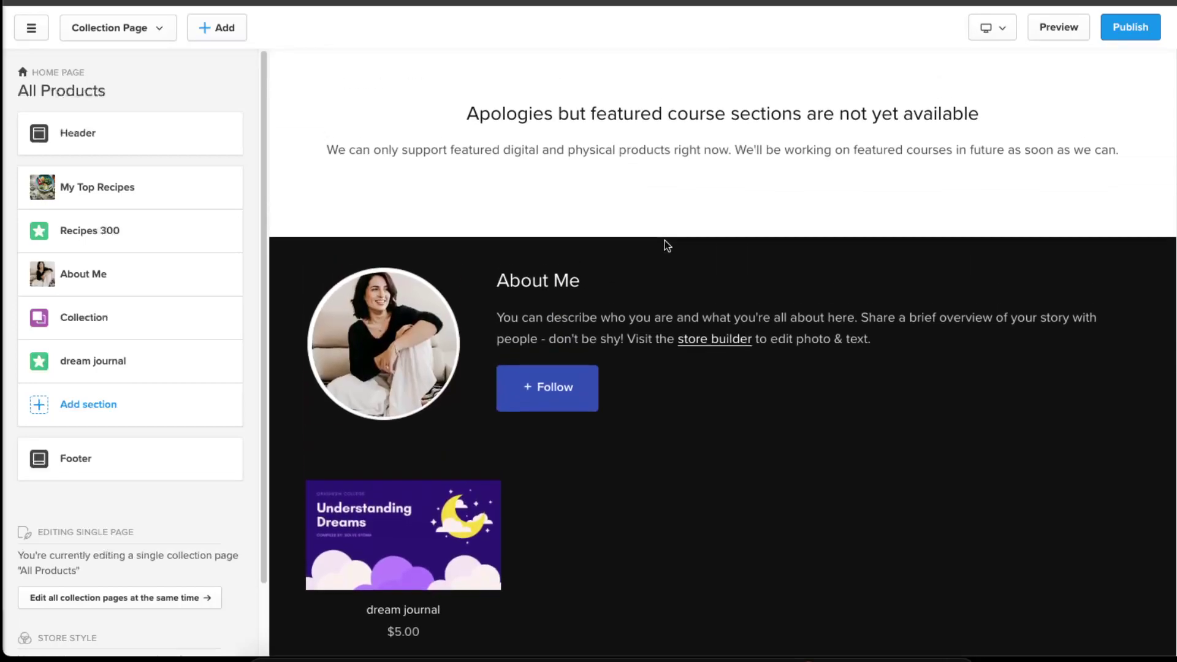
scroll(677, 241, up, 2)
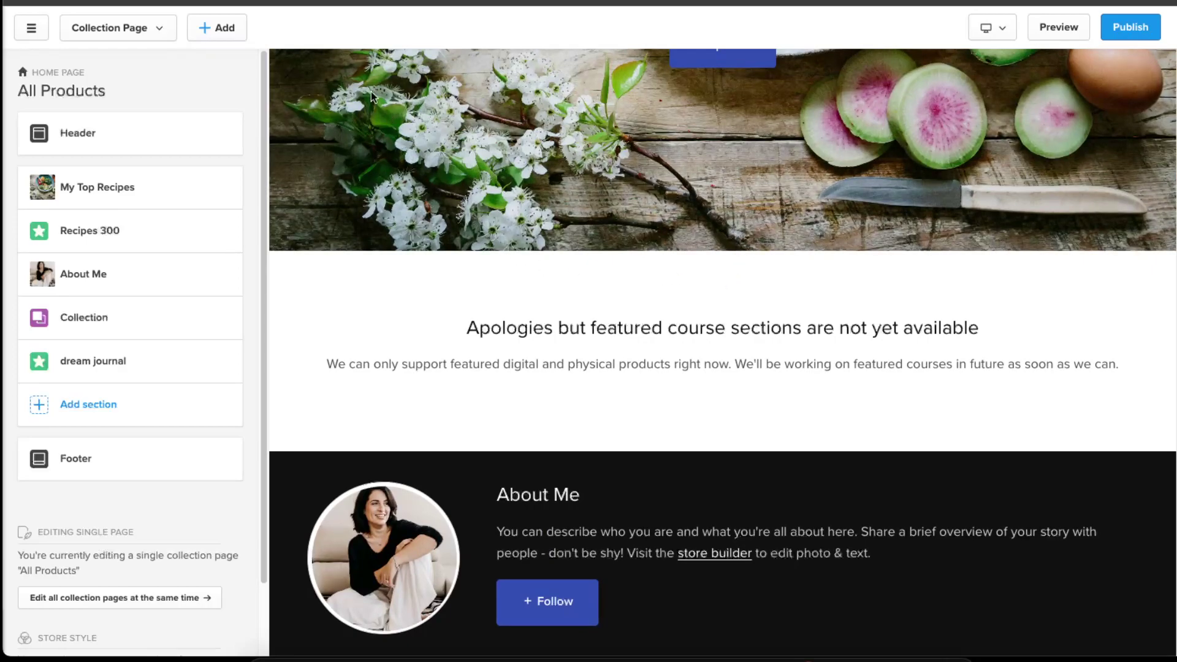
click(43, 29)
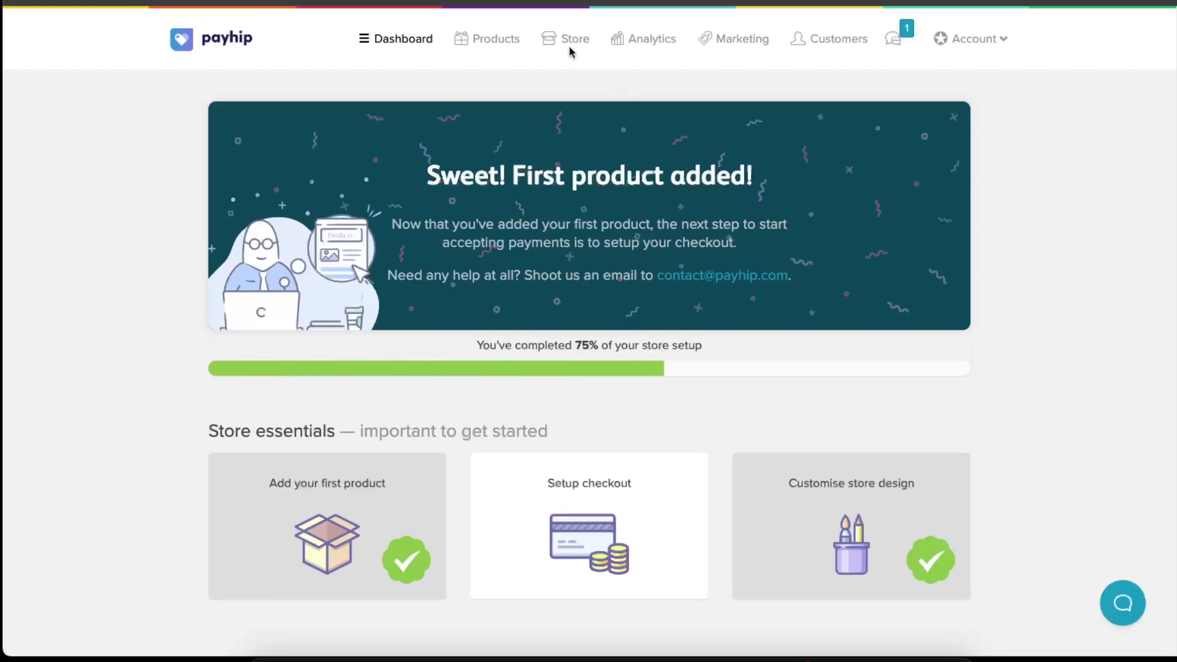
click(570, 41)
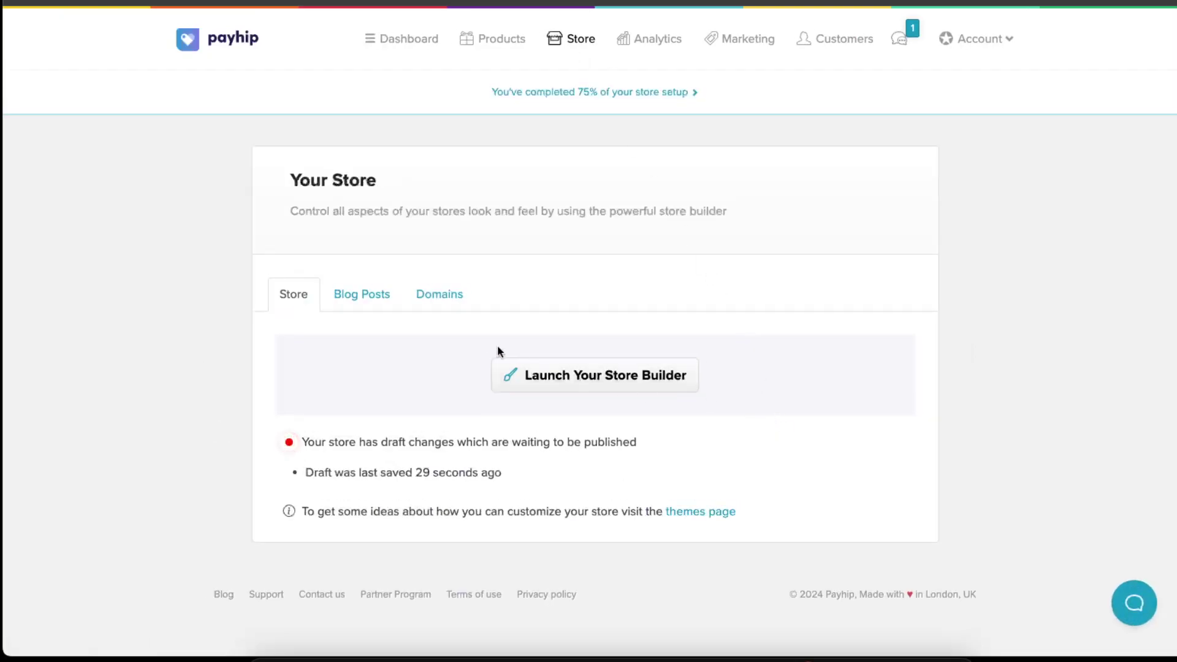